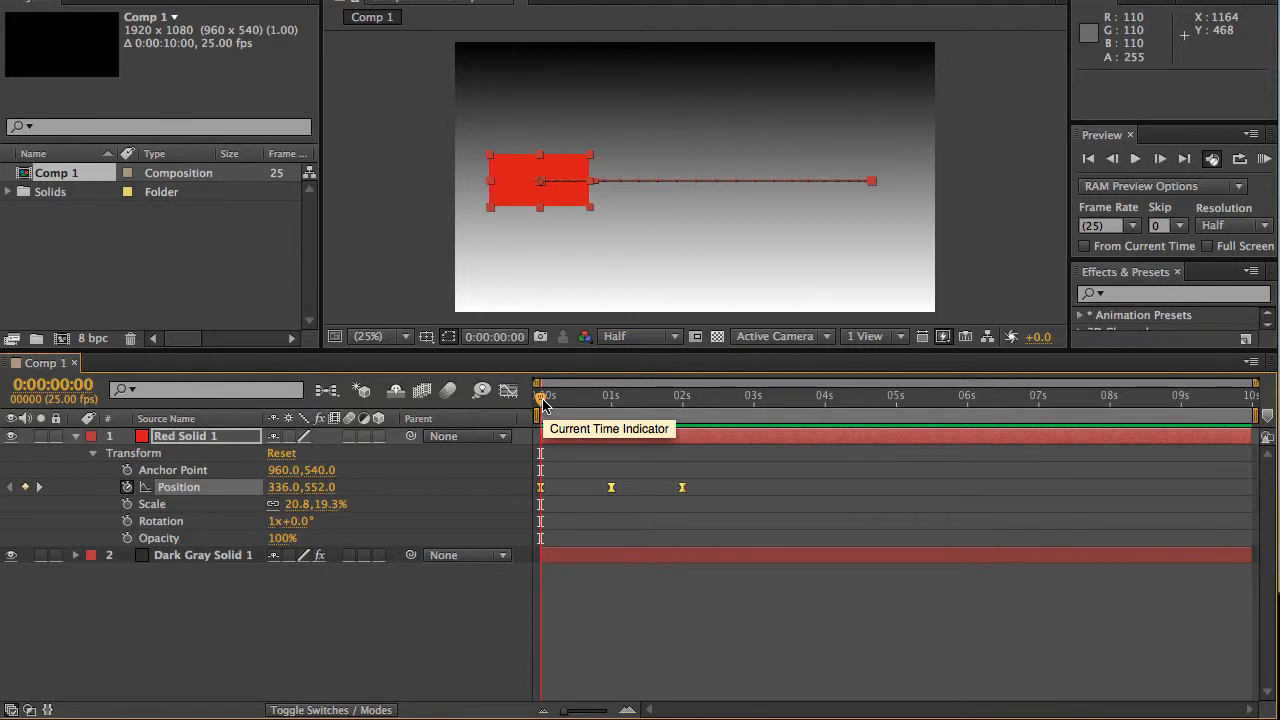
Scrub through the red solid's keyframed Position animation past its last keyframe, and return to the first frame
{"action": "left_click_drag", "start_coordinate": [543, 402], "coordinate": [713, 421]}
{"action": "left_click_drag", "start_coordinate": [789, 430], "coordinate": [757, 411]}
{"action": "left_click_drag", "start_coordinate": [700, 466], "coordinate": [535, 508]}
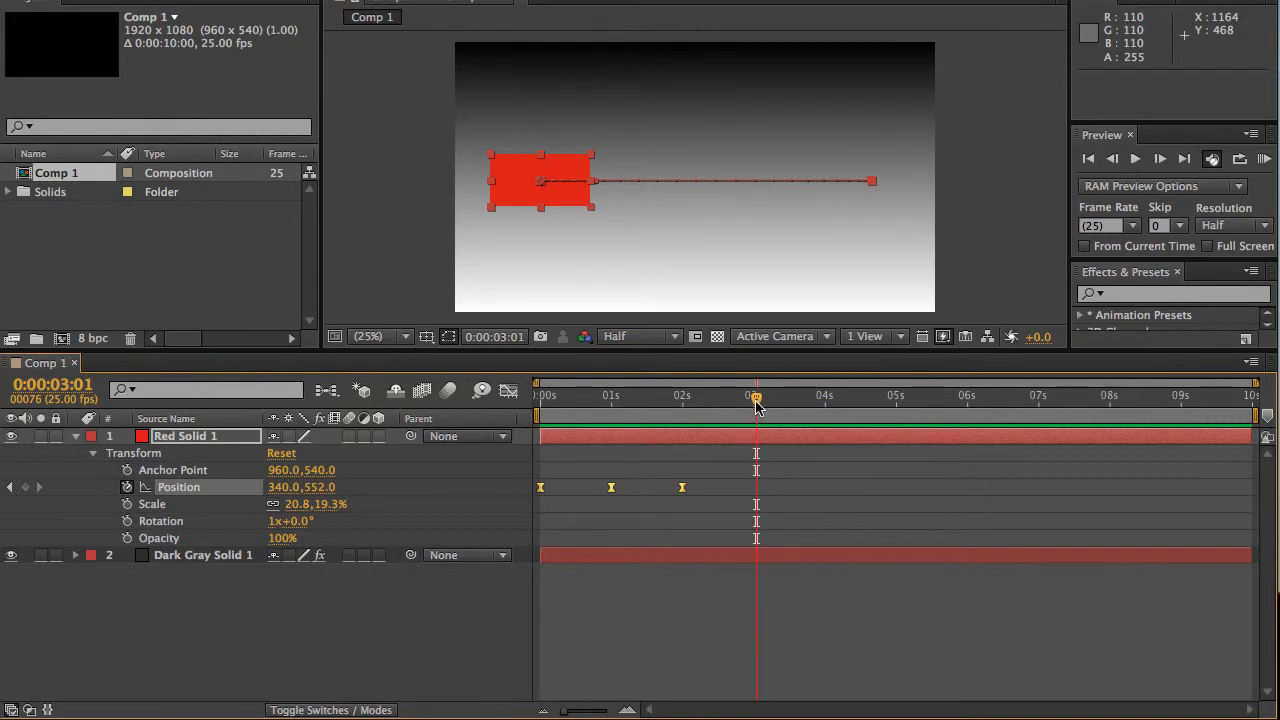
{"action": "left_click_drag", "start_coordinate": [756, 403], "coordinate": [532, 428]}
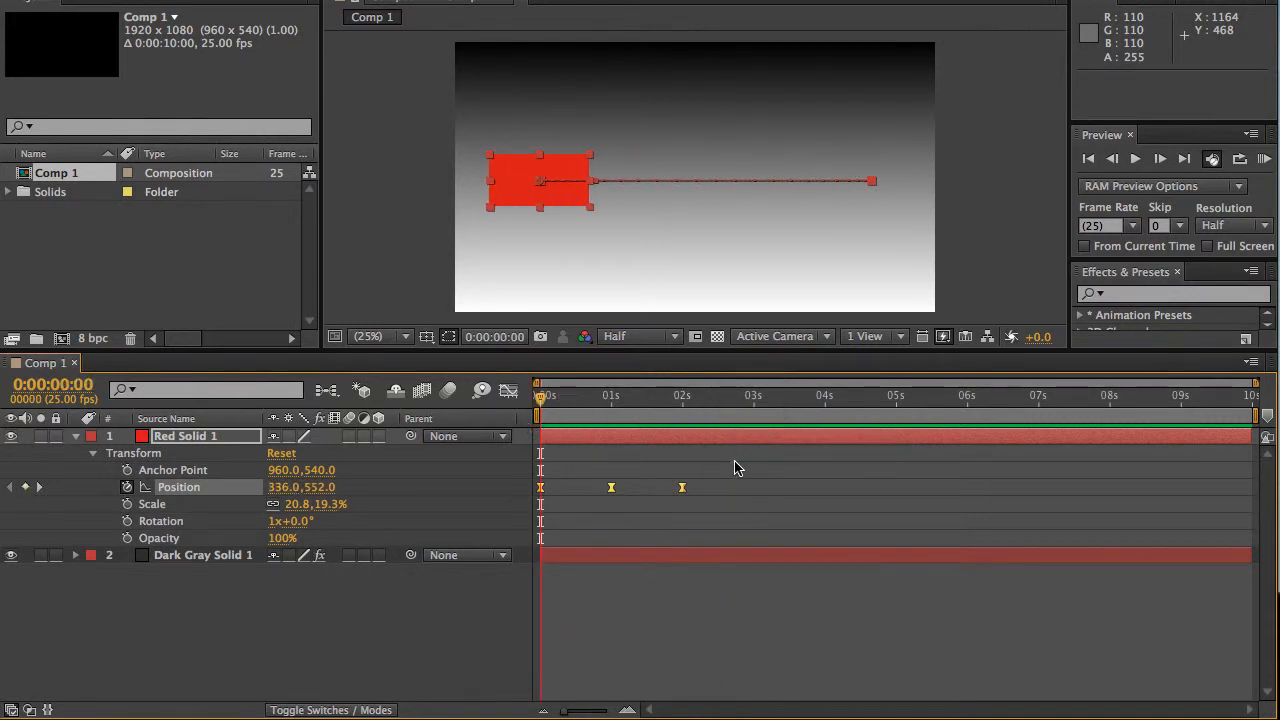
{"action": "left_click_drag", "start_coordinate": [735, 468], "coordinate": [515, 510]}
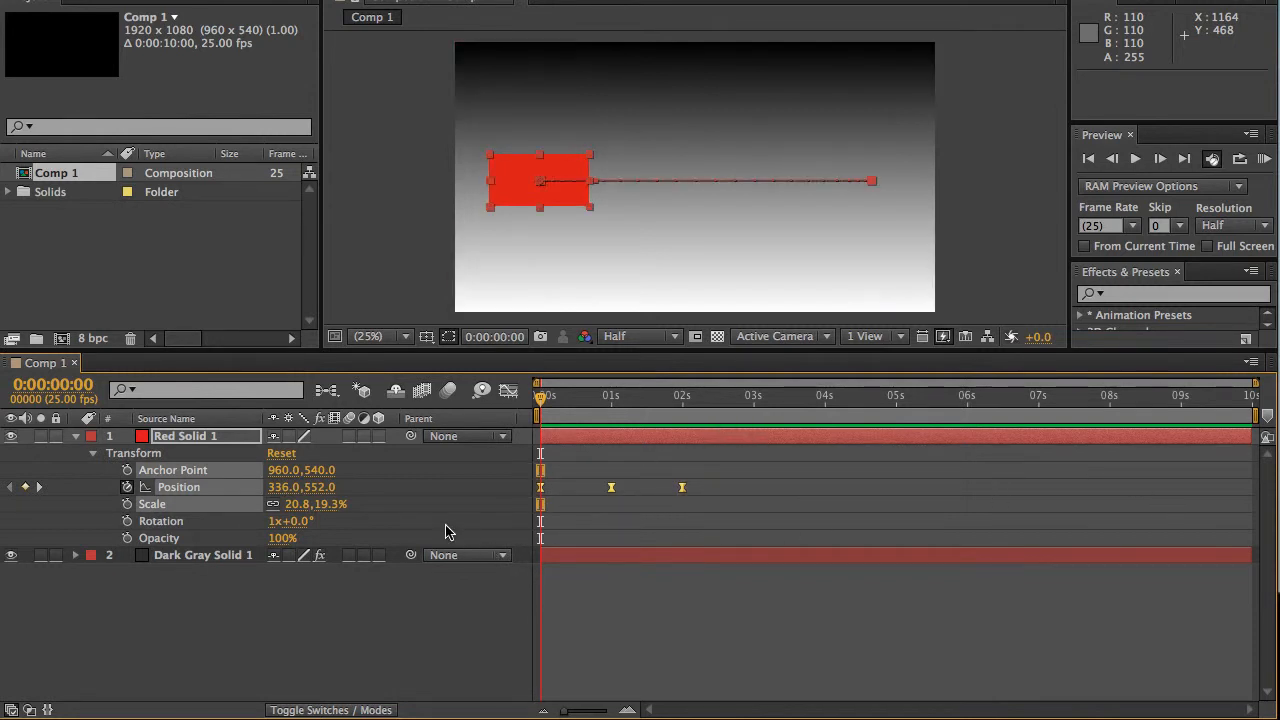
{"action": "left_click", "coordinate": [445, 527]}
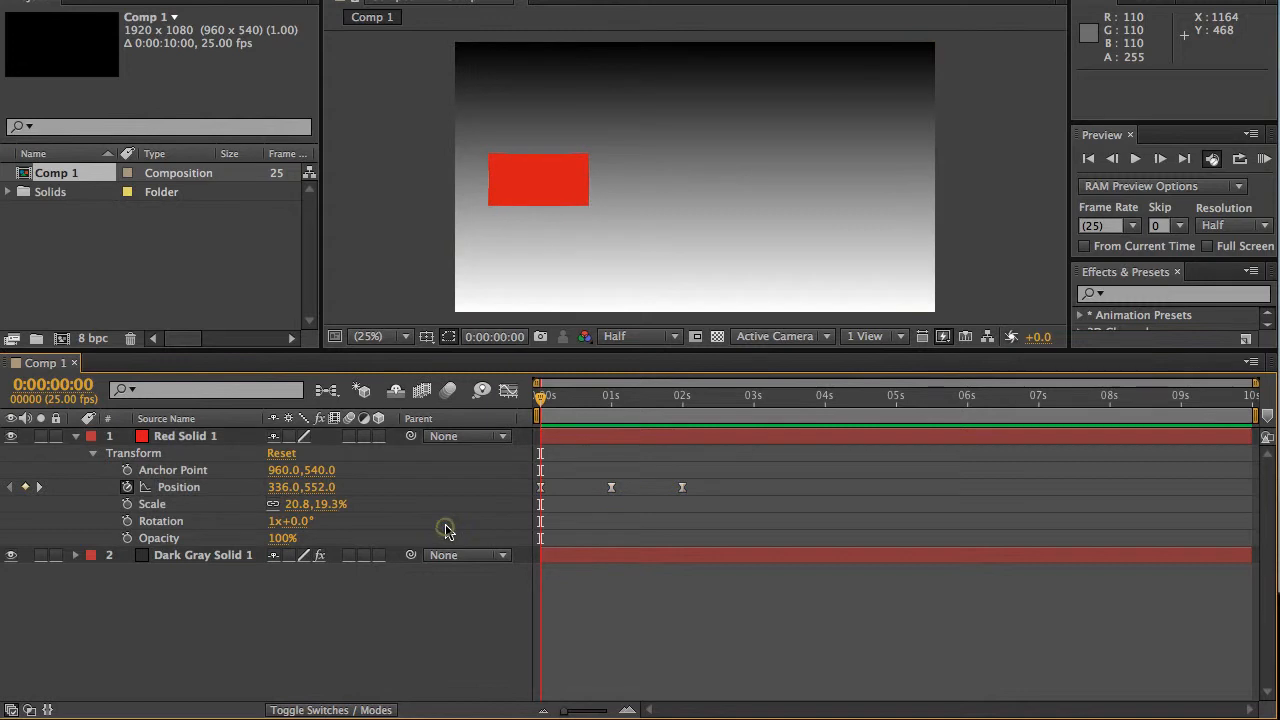
Add the expression loopOut("cycle") to the Position property of Red Solid 1
{"action": "left_click", "coordinate": [127, 487], "text": "alt"}
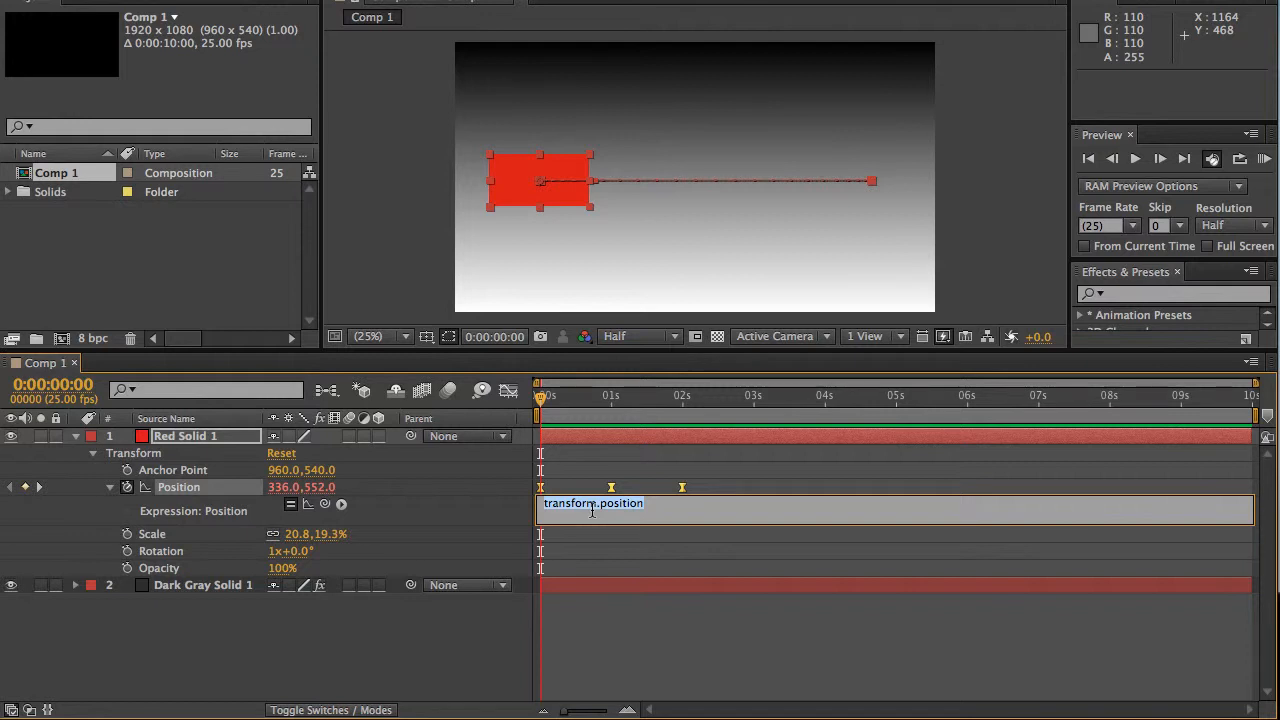
{"action": "type", "text": "loop"}
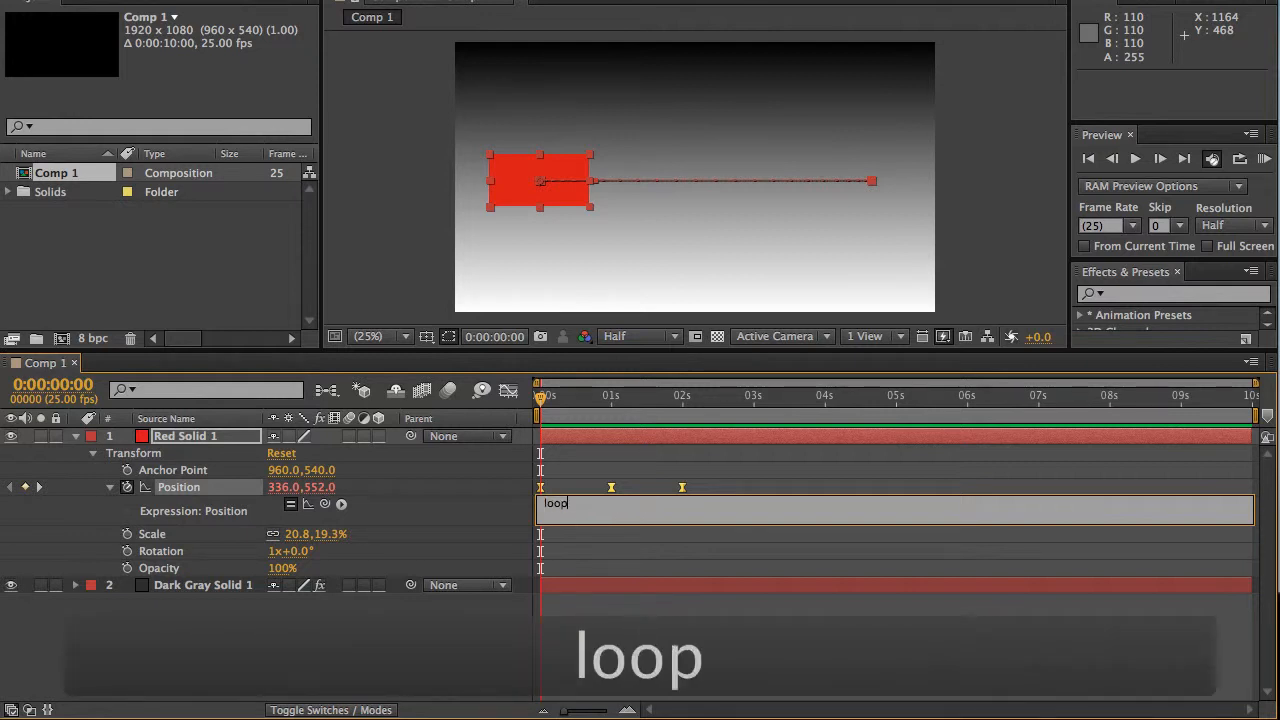
{"action": "type", "text": "Out"}
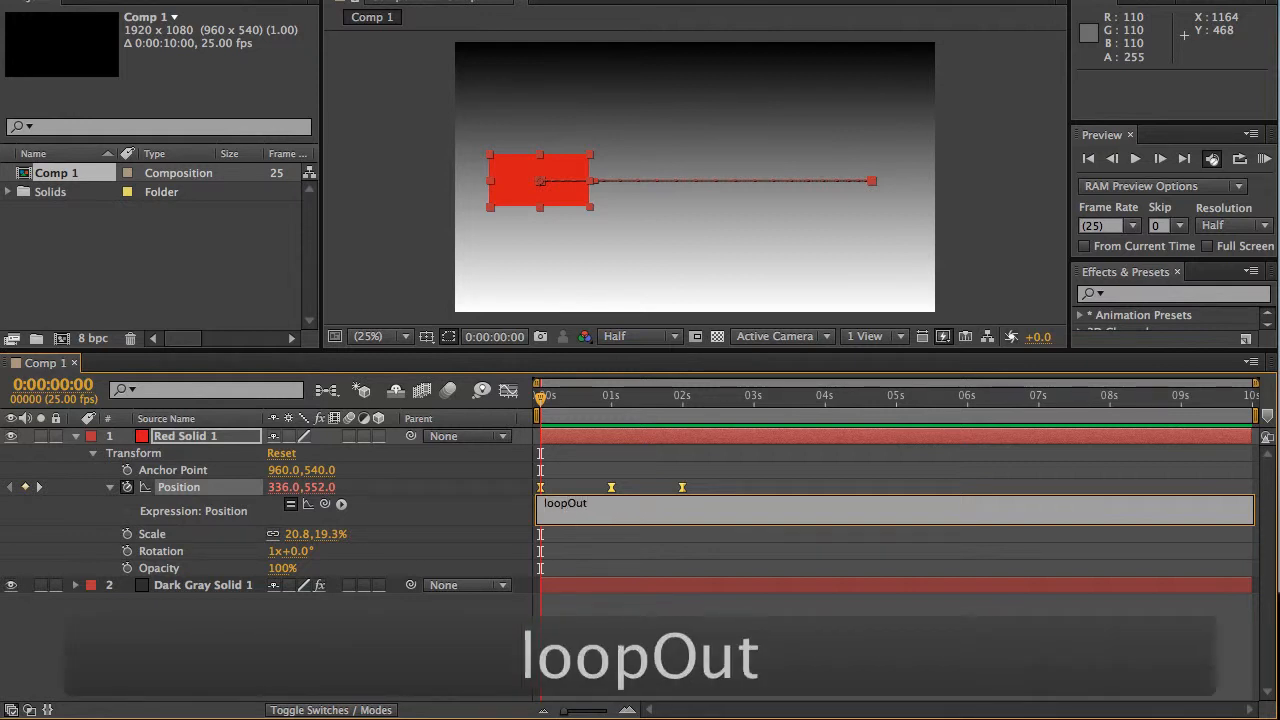
{"action": "type", "text": "(\""}
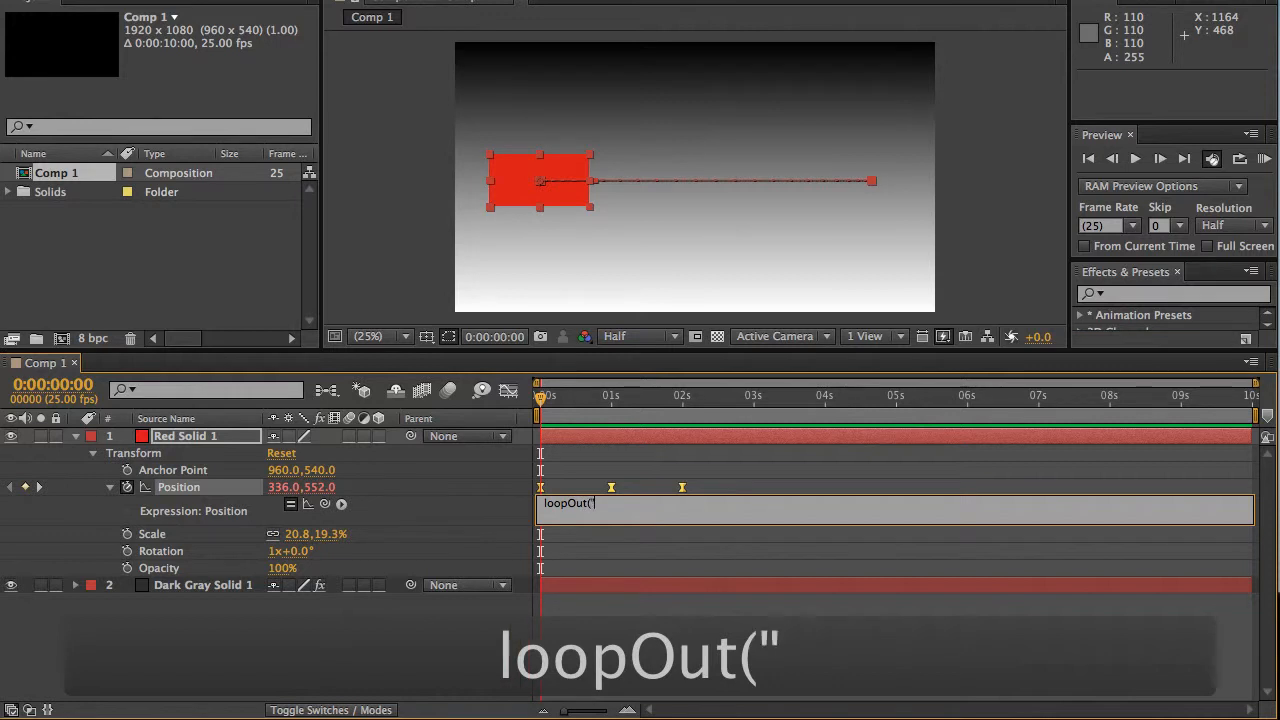
{"action": "type", "text": "cyc"}
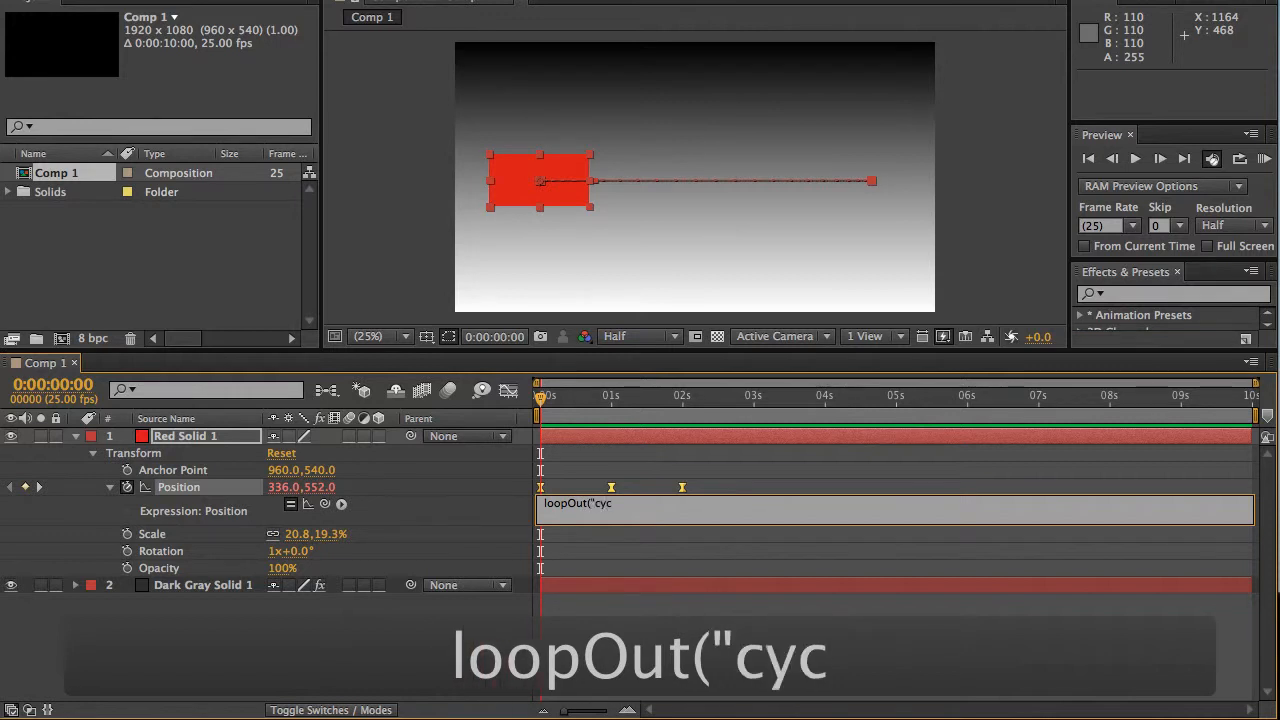
{"action": "type", "text": "le\""}
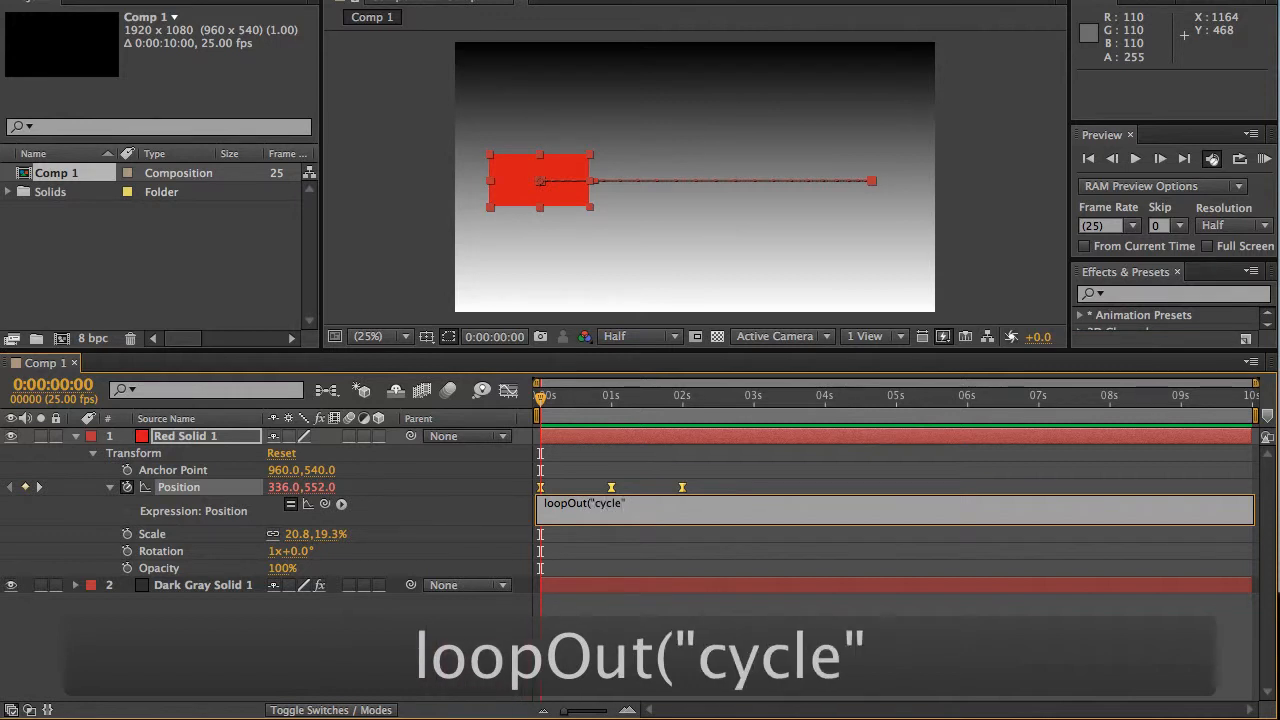
{"action": "type", "text": ")"}
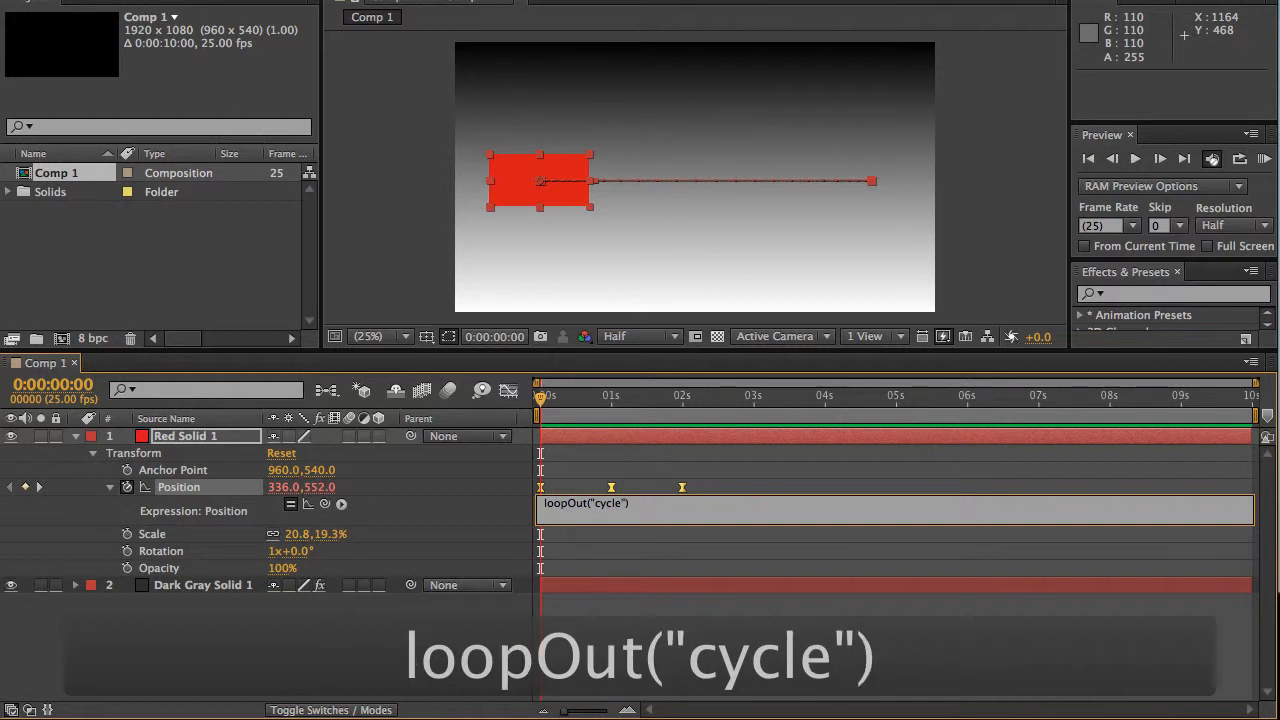
{"action": "left_click", "coordinate": [562, 462]}
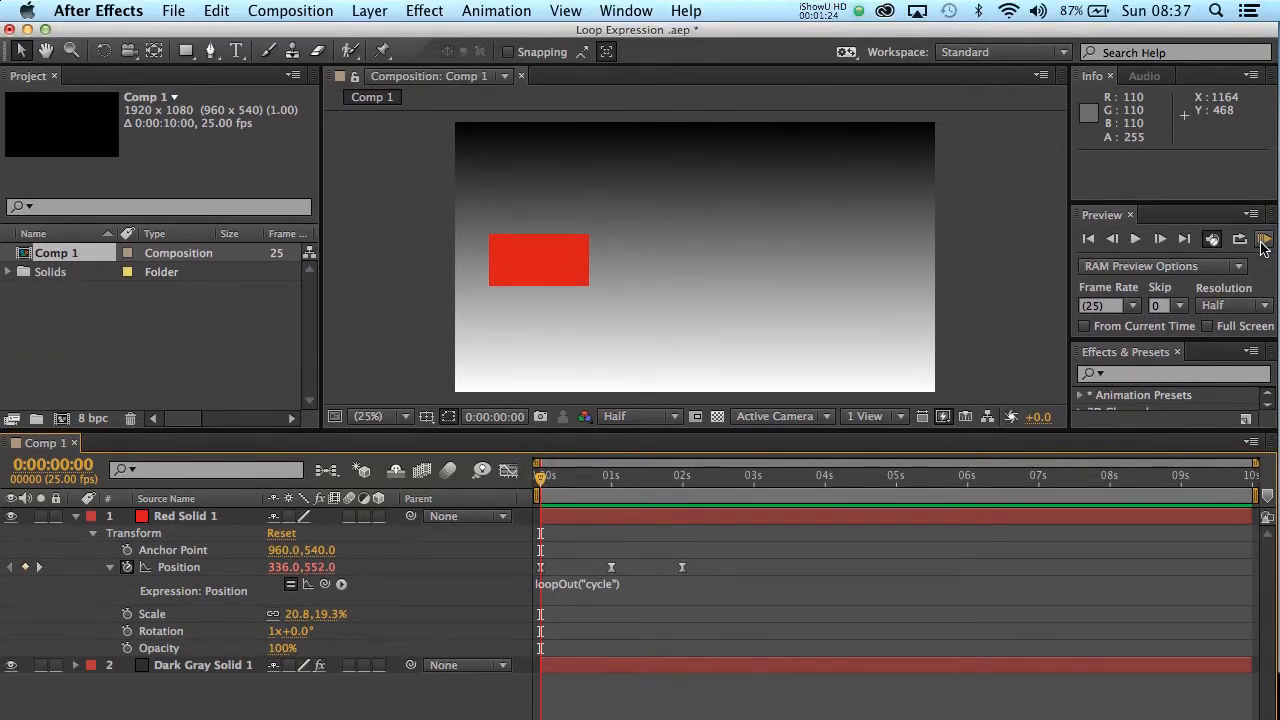
Play RAM previews of the composition to check the red solid's looping movement
{"action": "left_click", "coordinate": [1263, 244]}
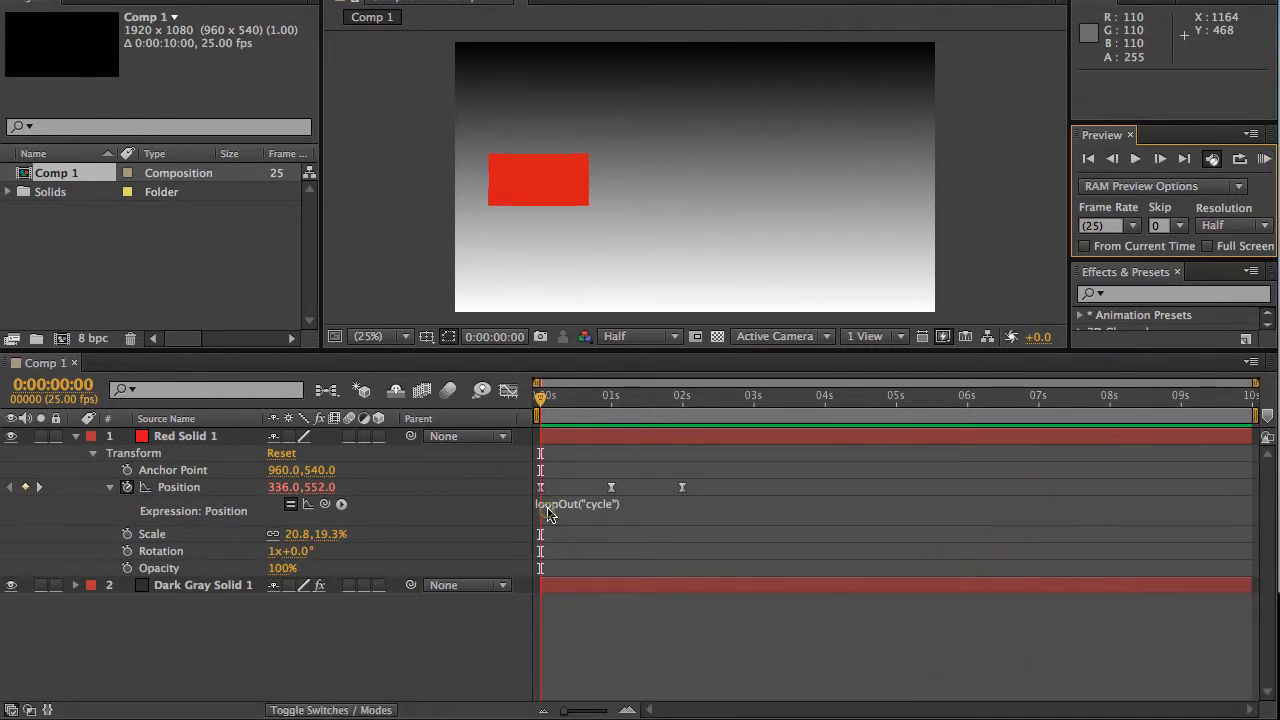
{"action": "left_click", "coordinate": [565, 510]}
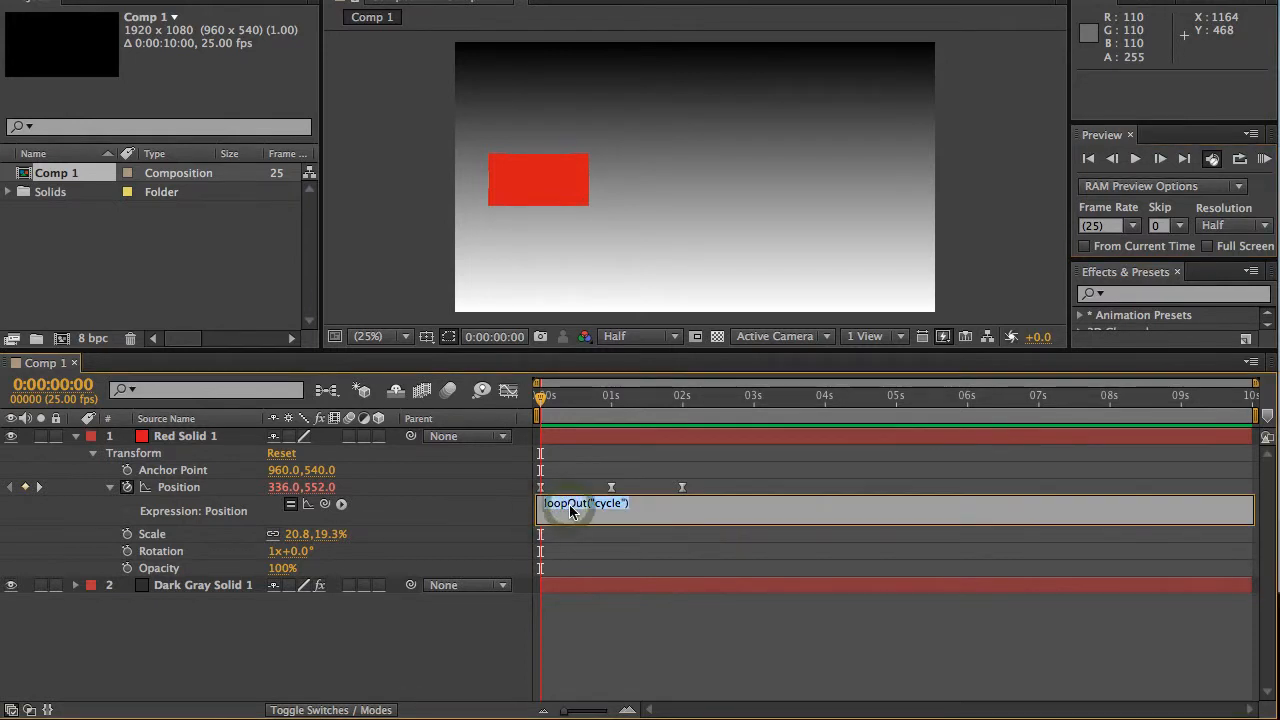
{"action": "left_click", "coordinate": [580, 476]}
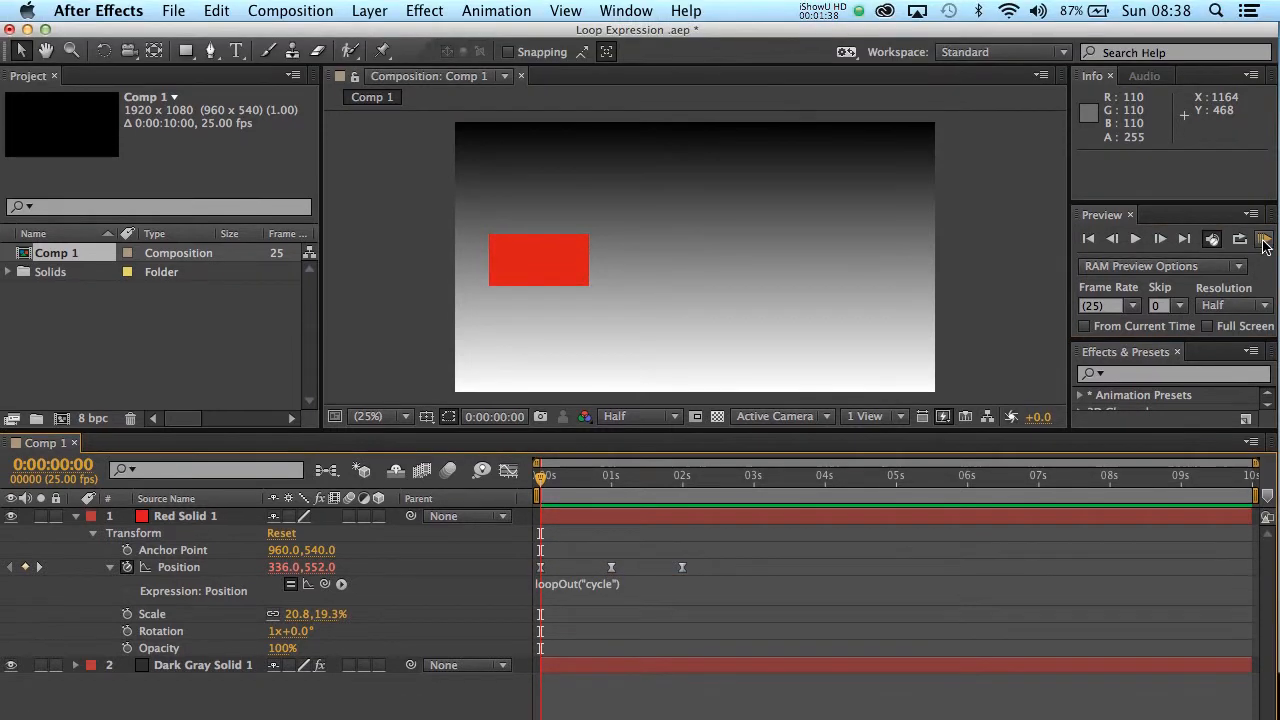
{"action": "left_click", "coordinate": [1263, 162]}
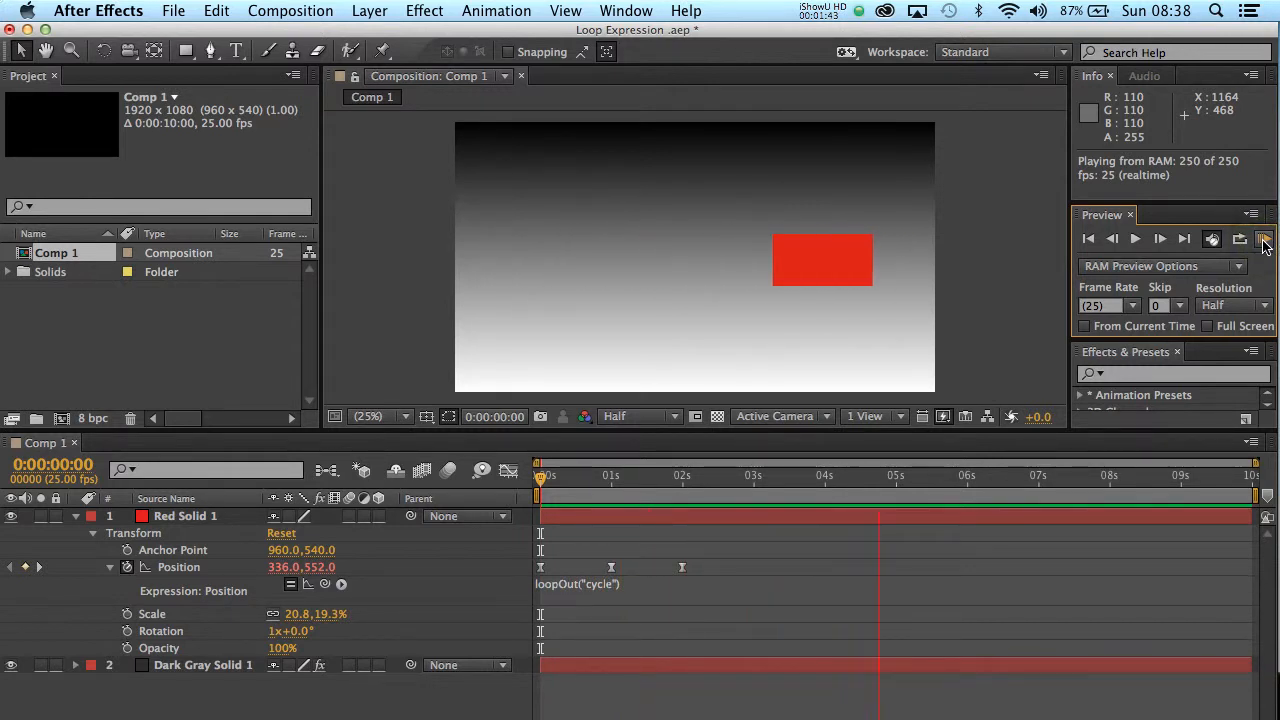
{"action": "left_click", "coordinate": [1263, 240]}
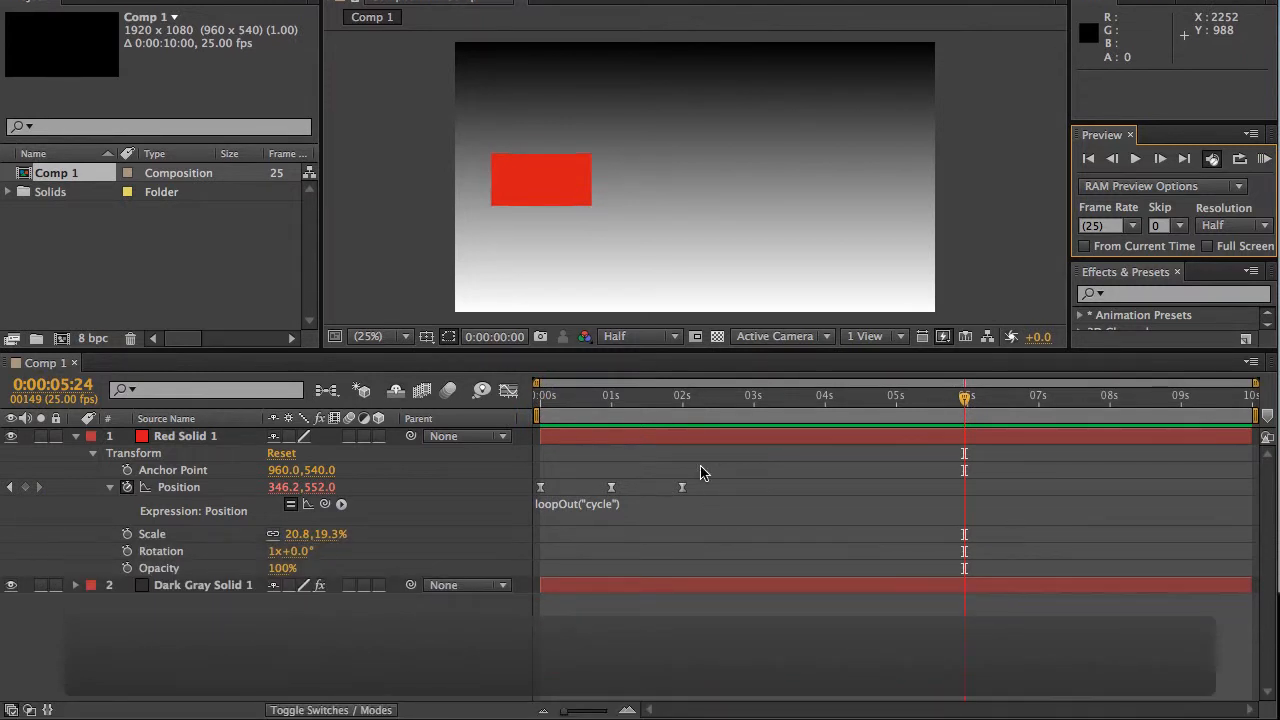
Move all three Position keyframes of Red Solid 1 together along the timeline, placing the last one at 0:00:04:23
{"action": "left_click_drag", "start_coordinate": [700, 473], "coordinate": [533, 502]}
{"action": "left_click_drag", "start_coordinate": [683, 492], "coordinate": [893, 487]}
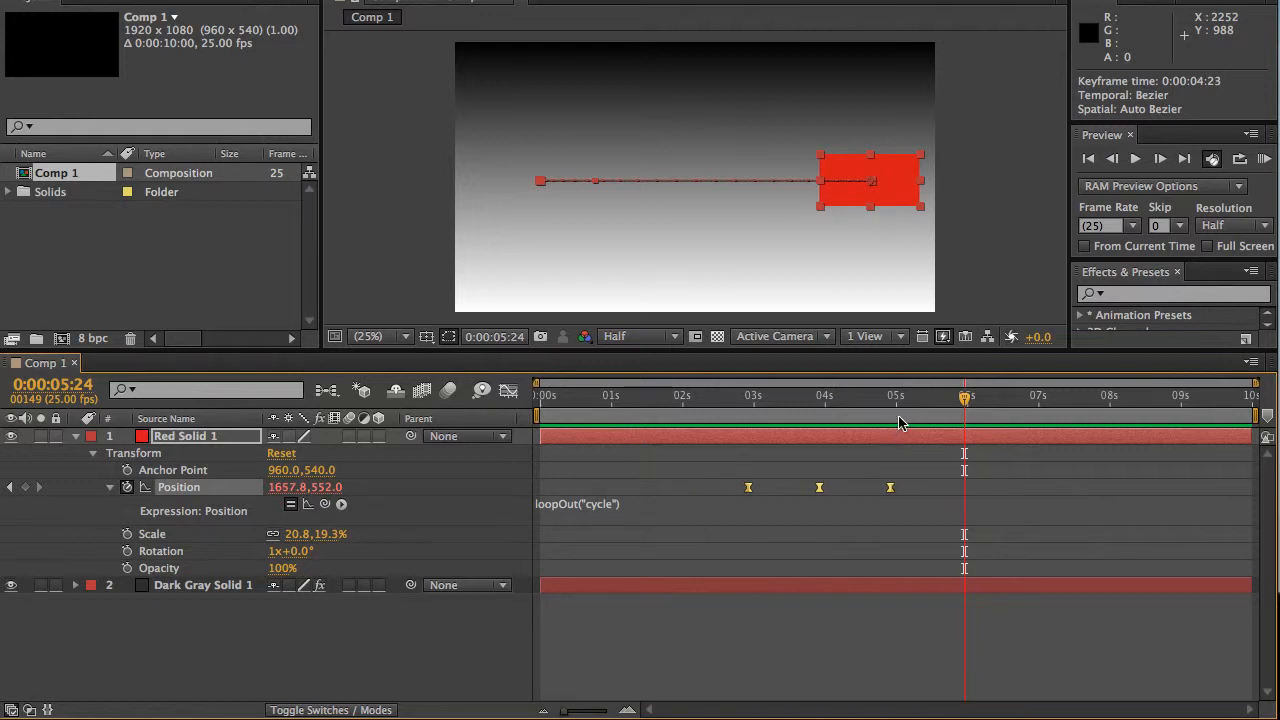
Return to the first frame and play a RAM preview with the shifted keyframes
{"action": "left_click_drag", "start_coordinate": [902, 409], "coordinate": [509, 429]}
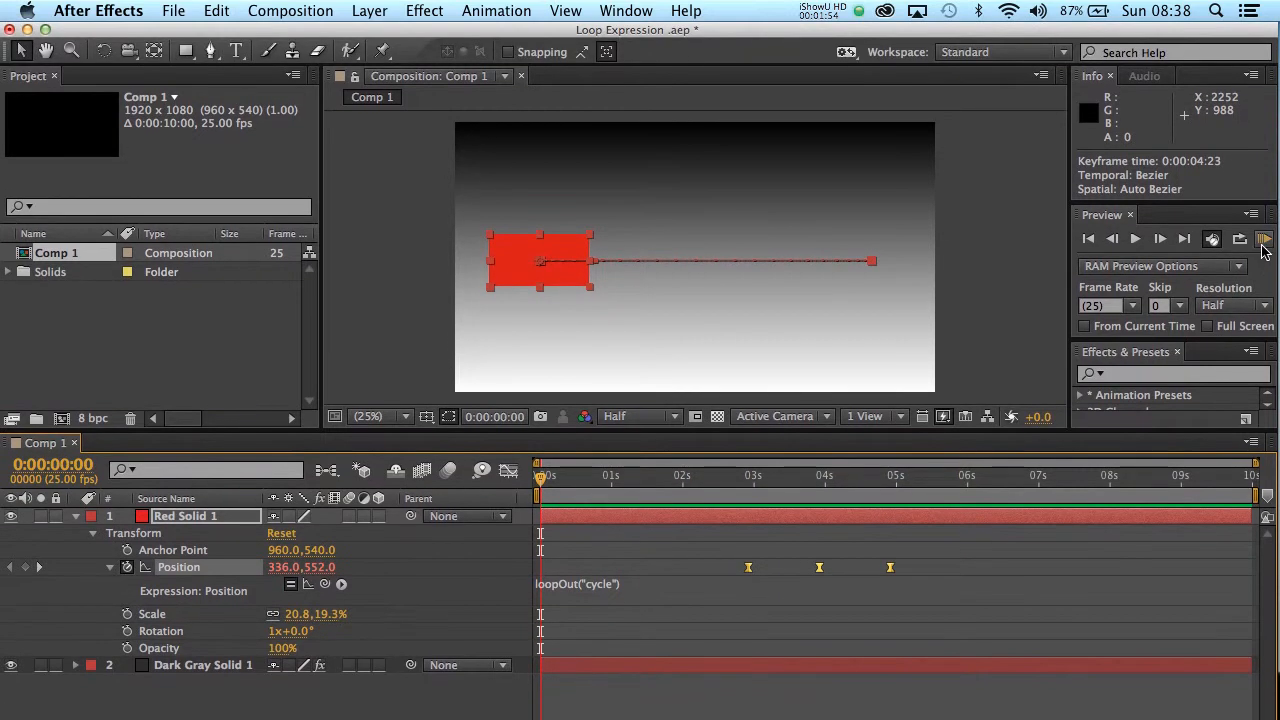
{"action": "left_click", "coordinate": [1263, 159]}
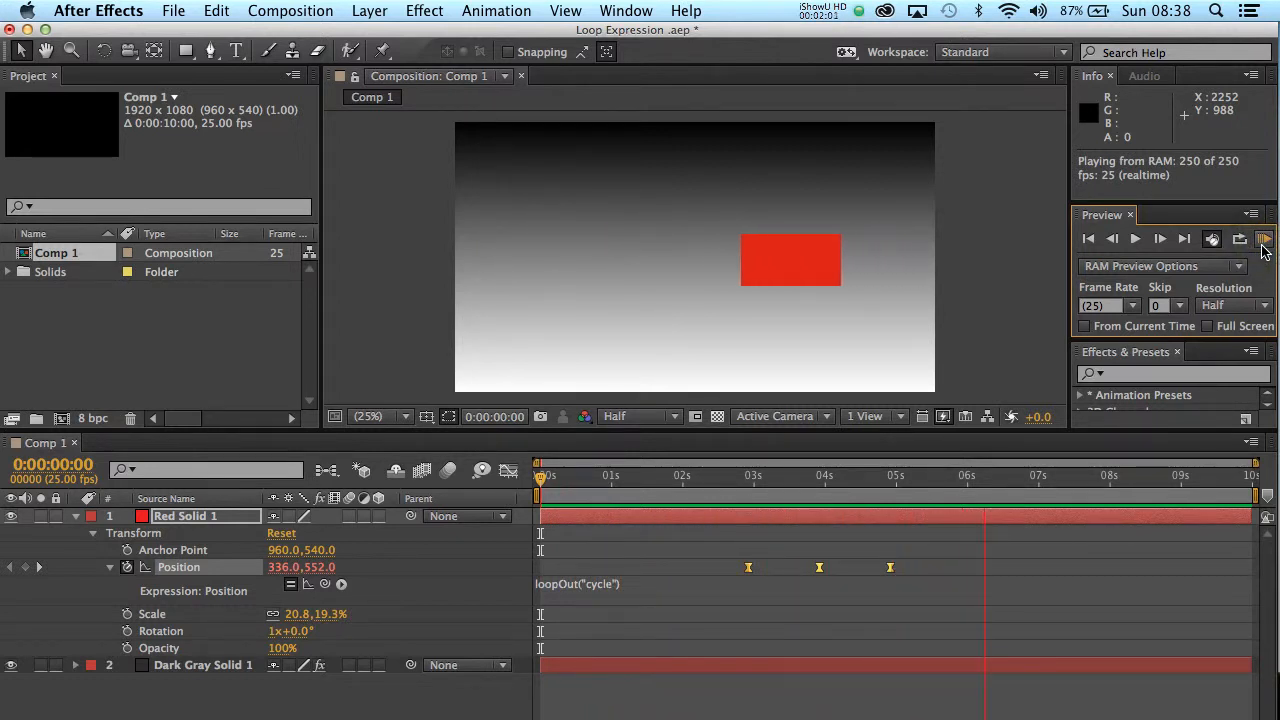
{"action": "left_click", "coordinate": [831, 240]}
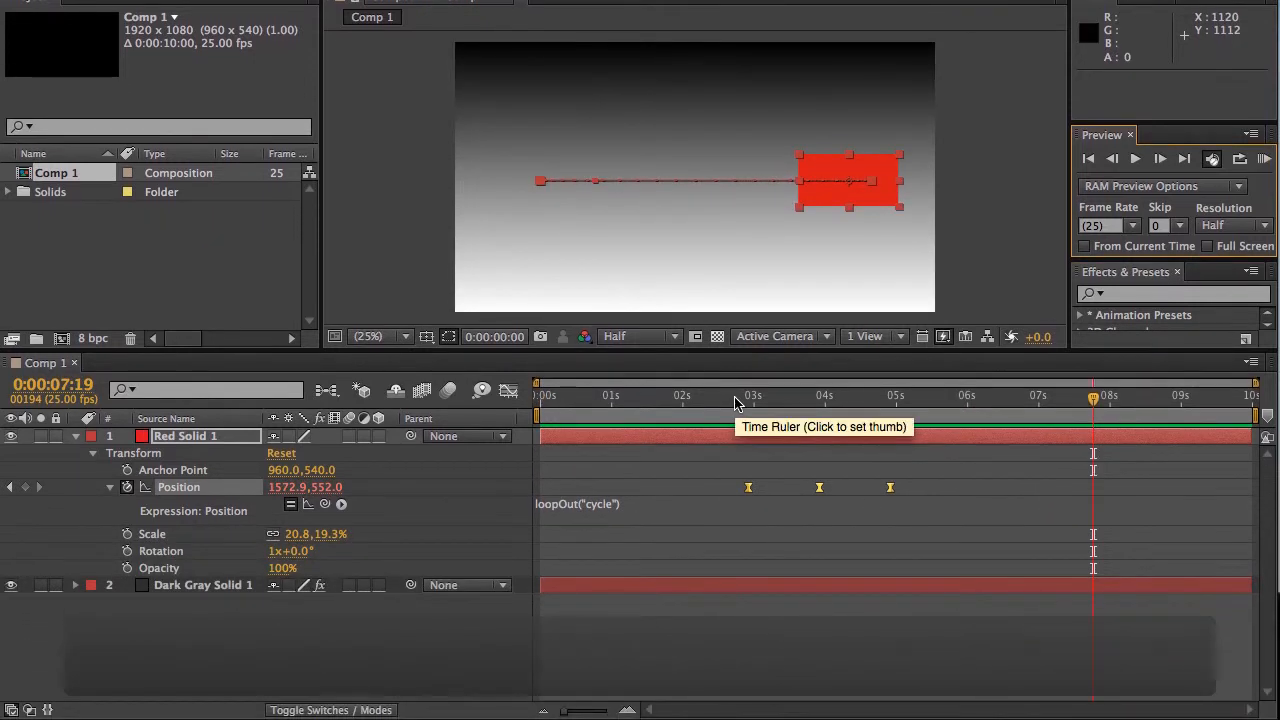
Examine the stretch of timeline just before the first Position keyframe, and select that keyframe alone
{"action": "left_click", "coordinate": [735, 474]}
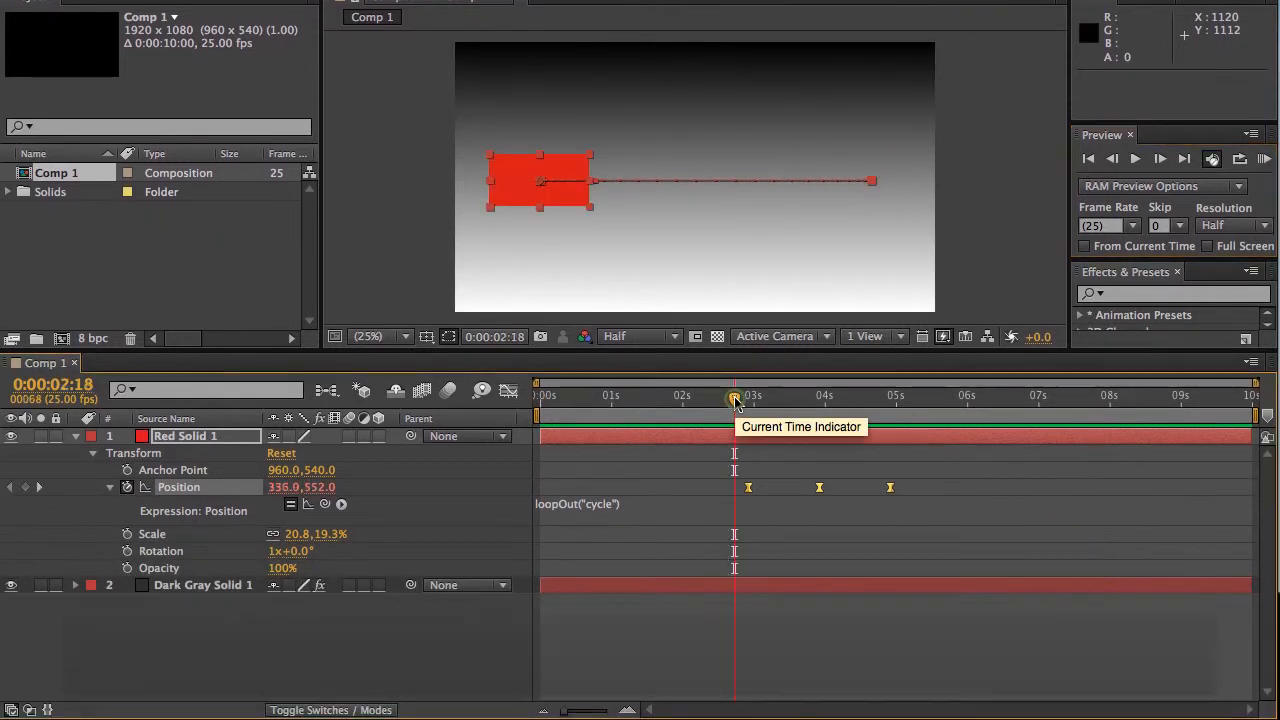
{"action": "mouse_move", "coordinate": [735, 400]}
{"action": "left_mouse_down"}
{"action": "mouse_move", "coordinate": [746, 400]}
{"action": "mouse_move", "coordinate": [723, 400]}
{"action": "left_mouse_up"}
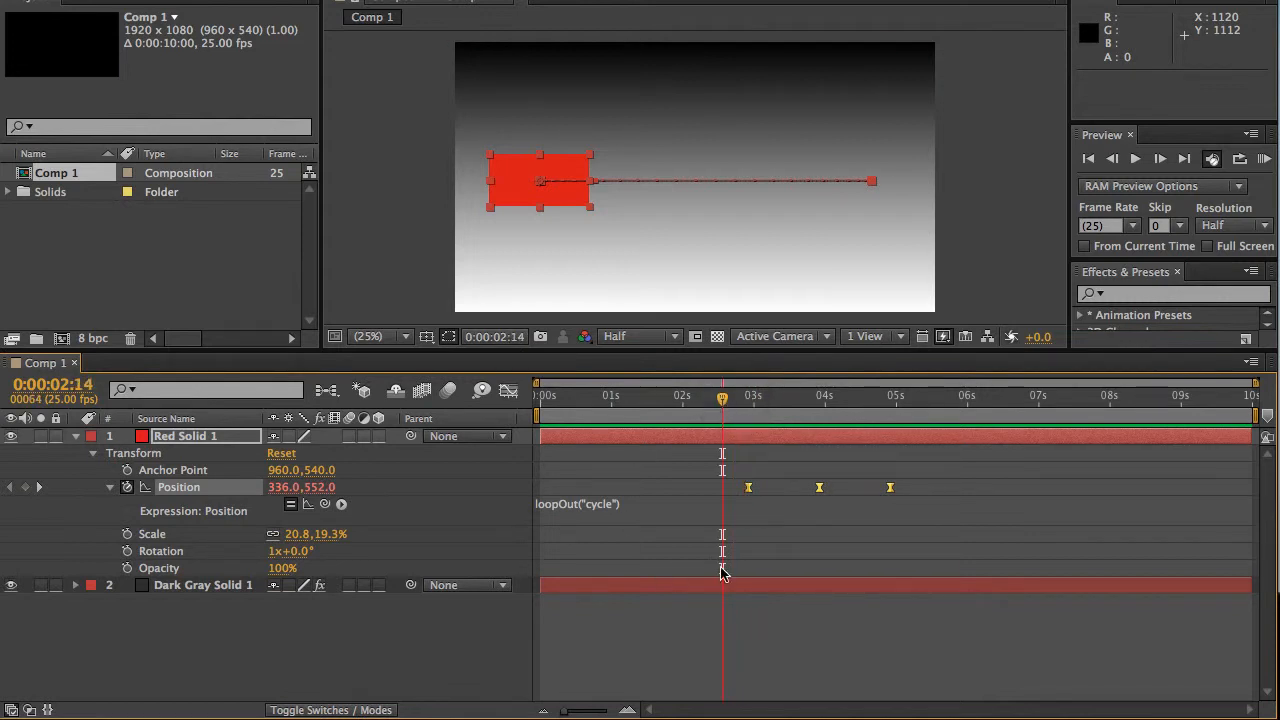
{"action": "mouse_move", "coordinate": [752, 494]}
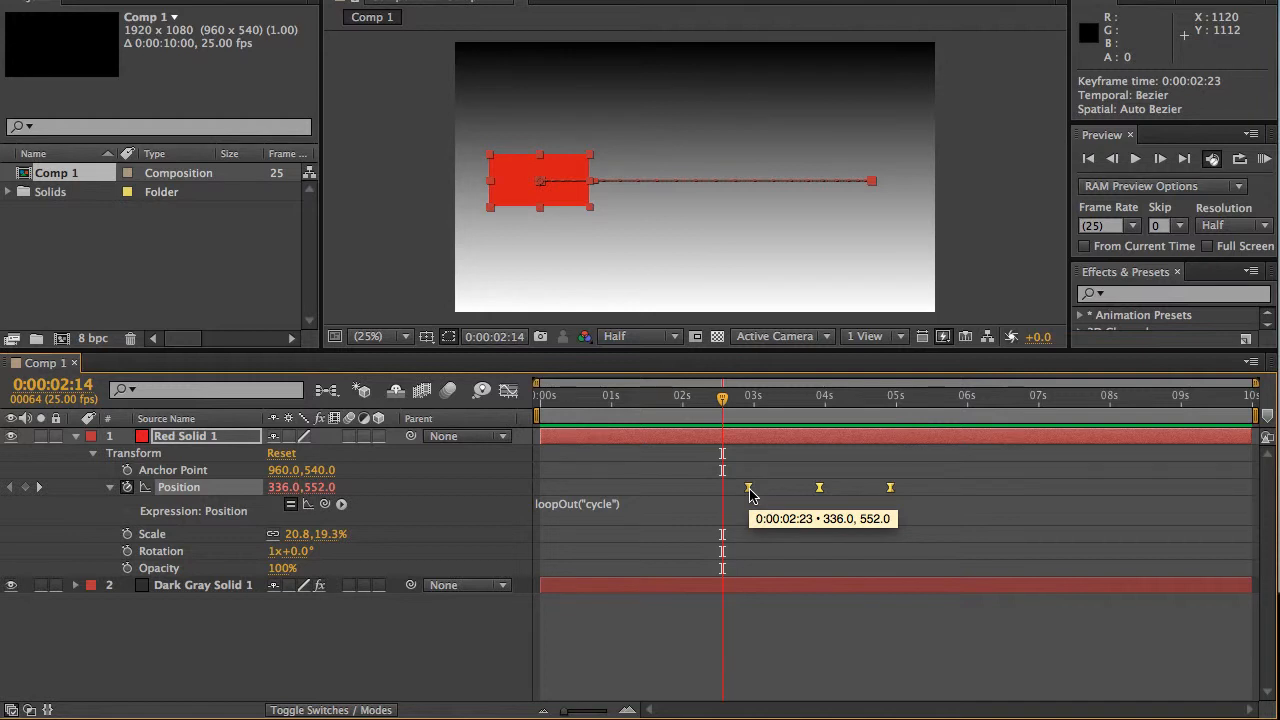
{"action": "left_click", "coordinate": [749, 488]}
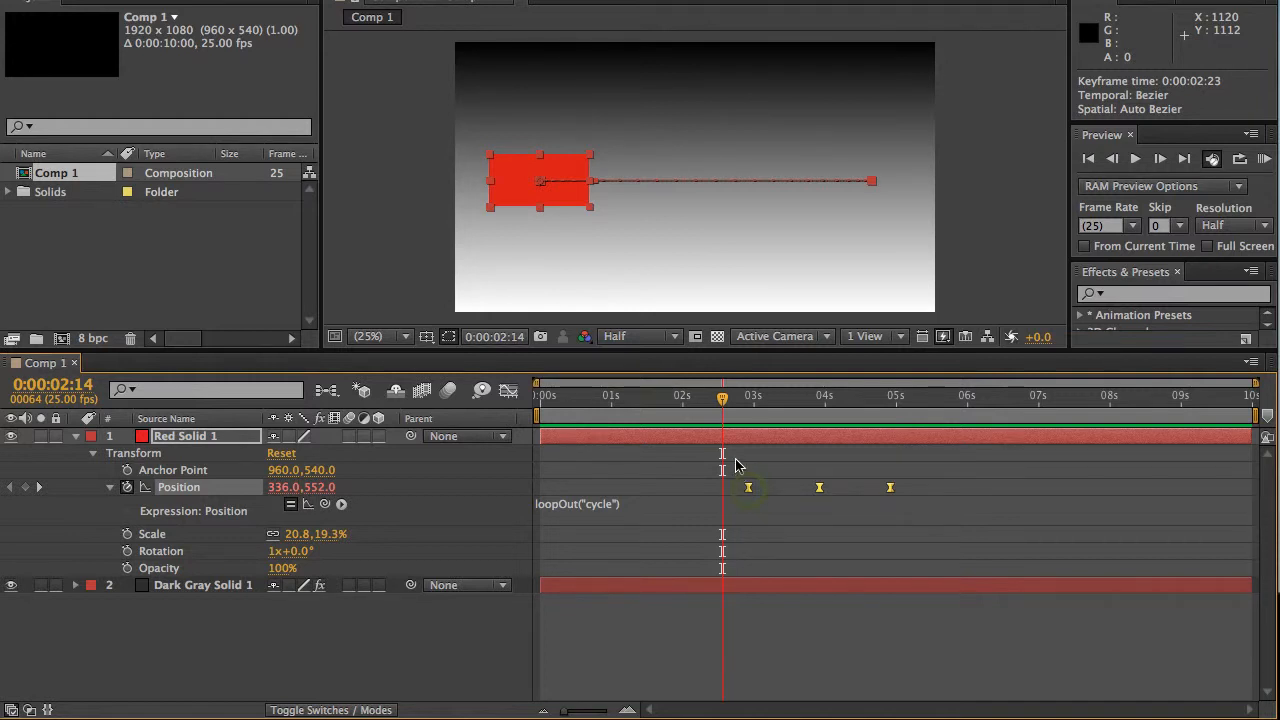
{"action": "left_click_drag", "start_coordinate": [736, 465], "coordinate": [765, 522]}
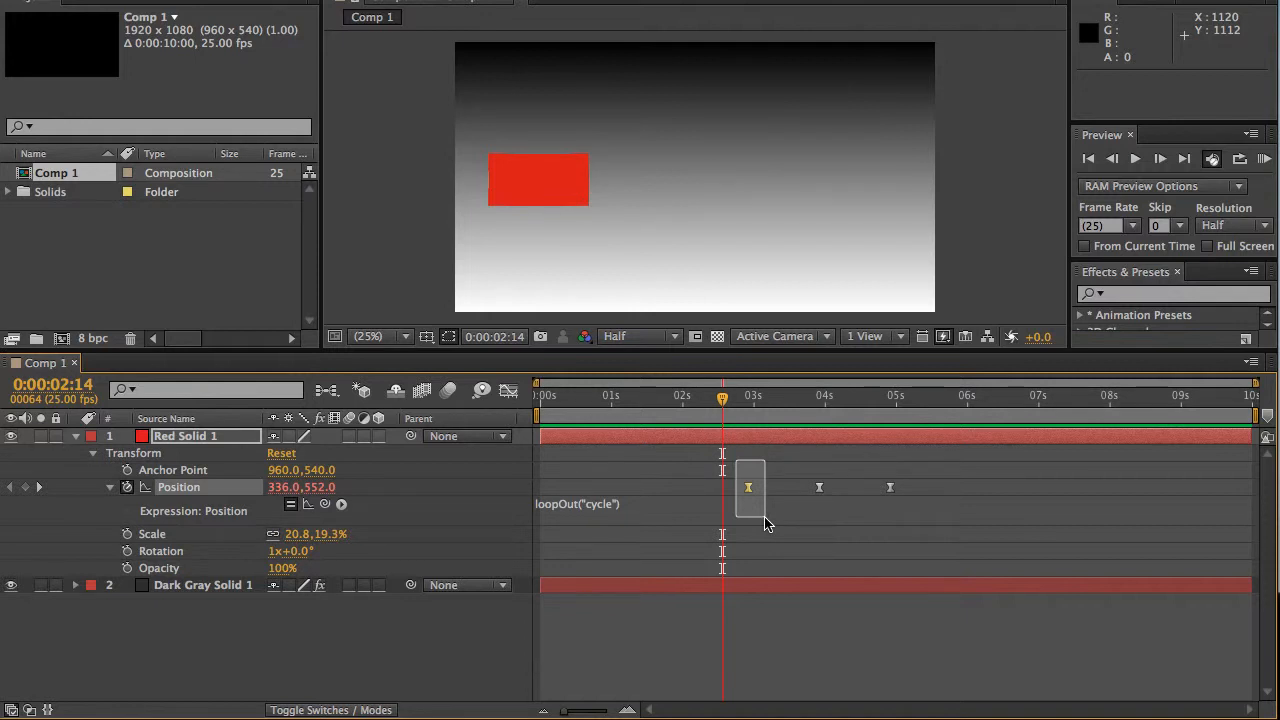
{"action": "left_click_drag", "start_coordinate": [765, 522], "coordinate": [760, 520]}
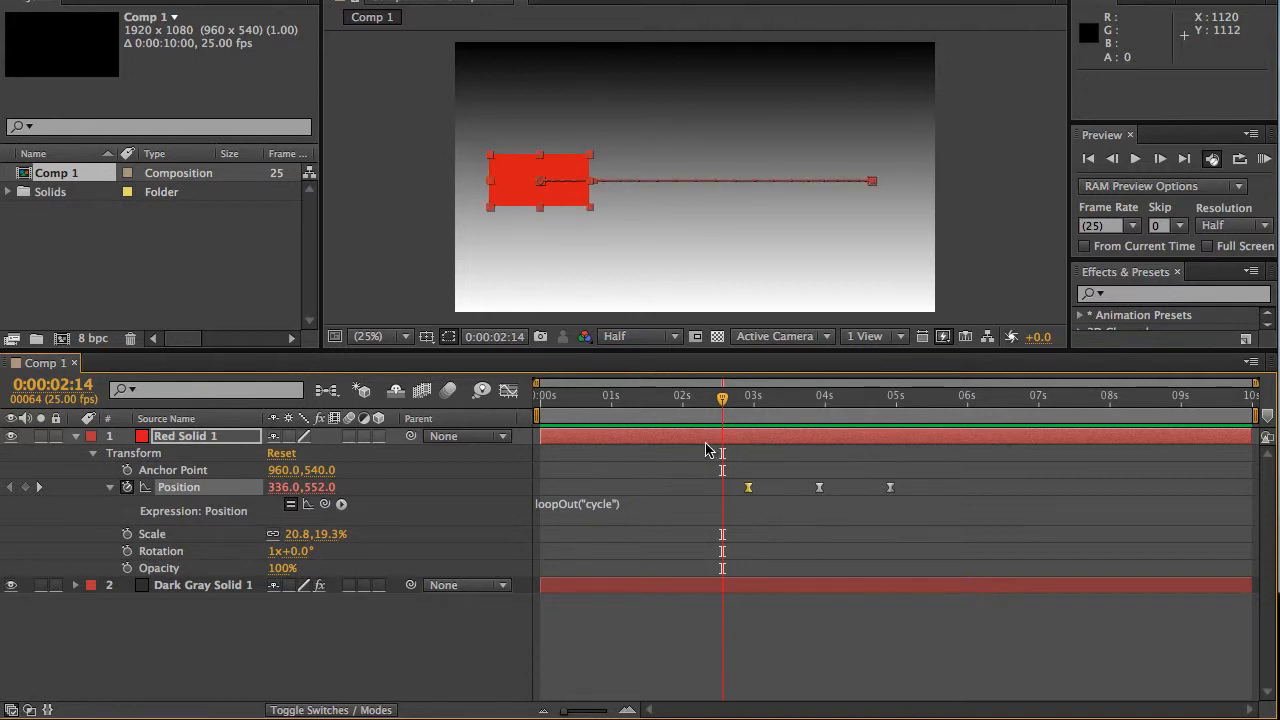
{"action": "left_click_drag", "start_coordinate": [727, 403], "coordinate": [711, 436]}
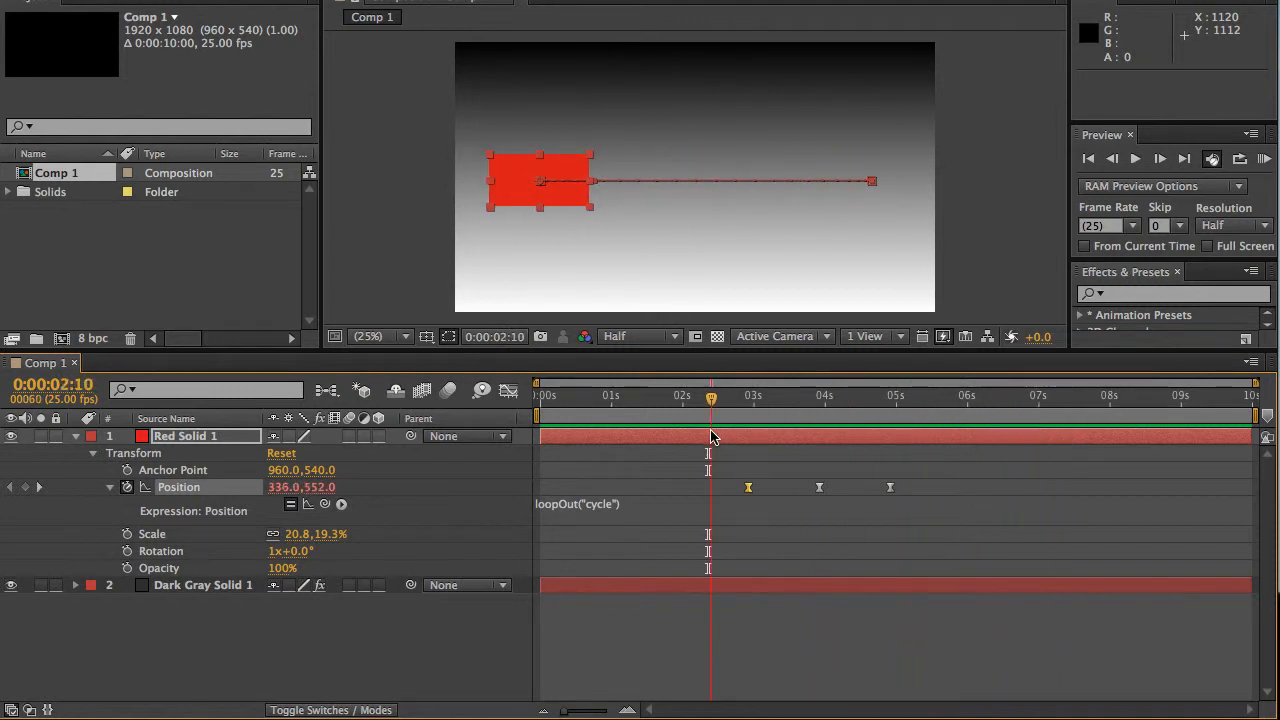
Change the Position expression of Red Solid 1 to loopIn("cycle")
{"action": "left_click", "coordinate": [569, 516]}
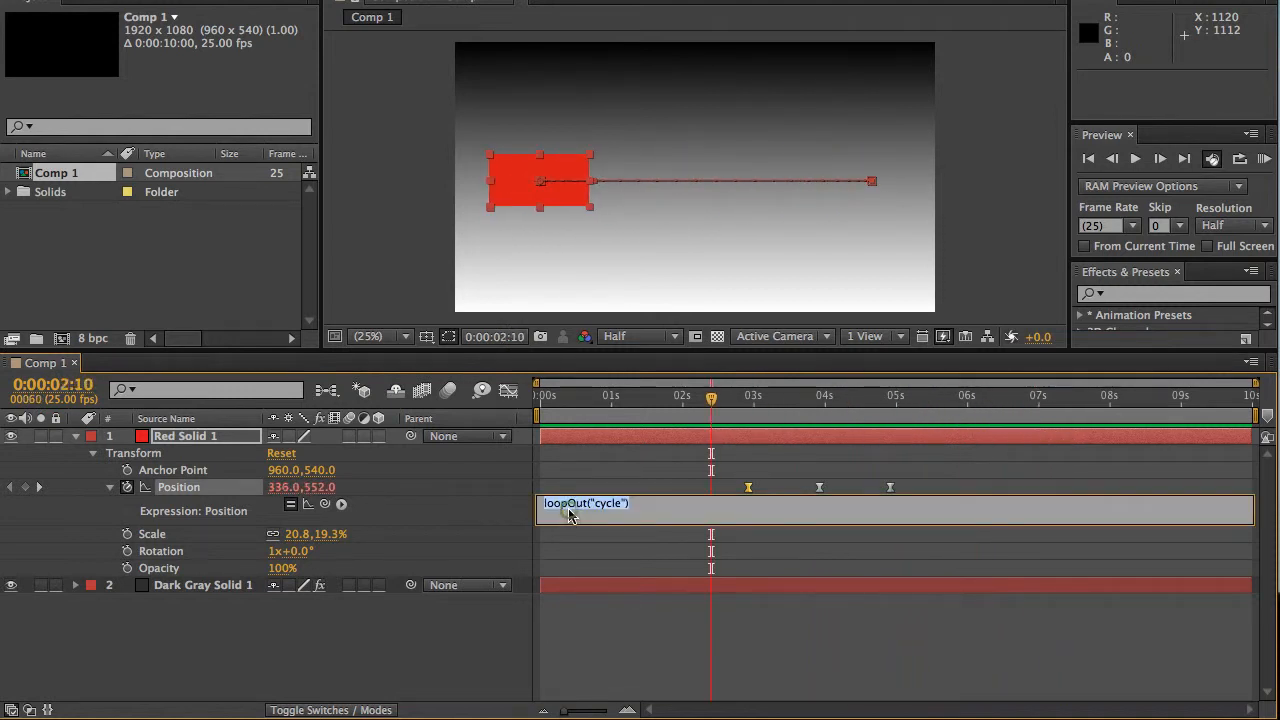
{"action": "left_click", "coordinate": [585, 507]}
{"action": "key", "text": "Right"}
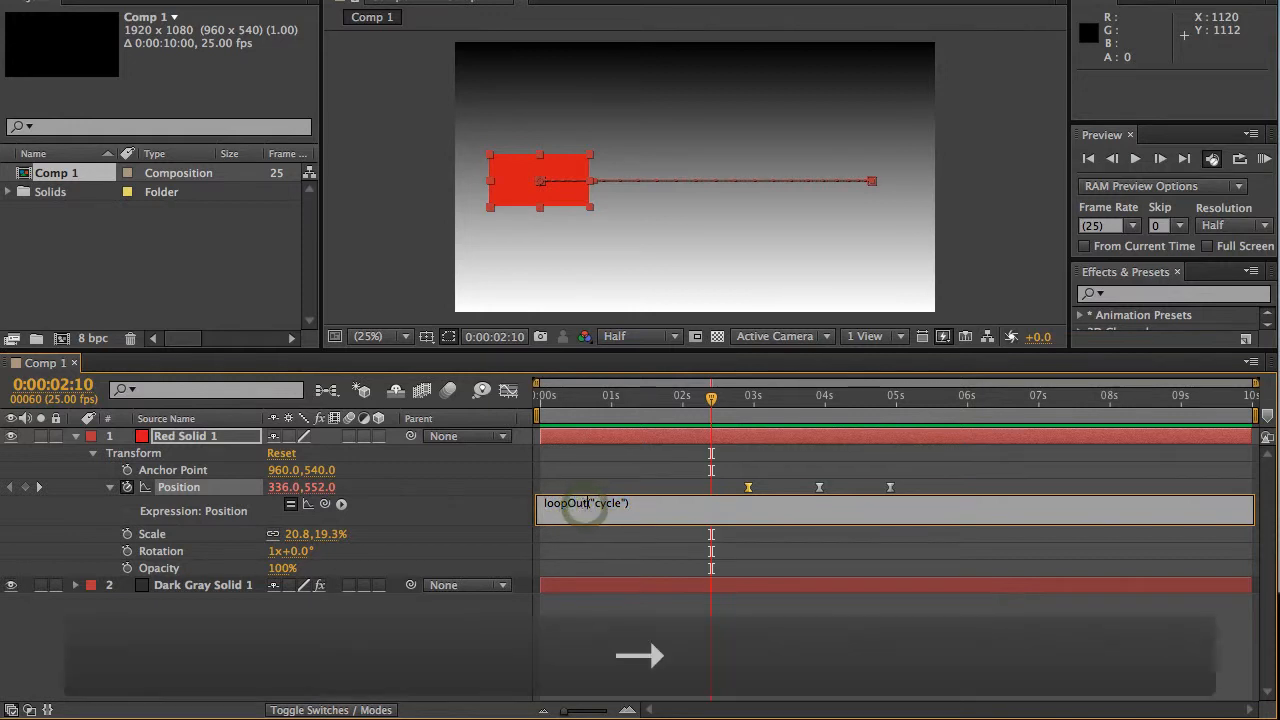
{"action": "key", "text": "BackSpace"}
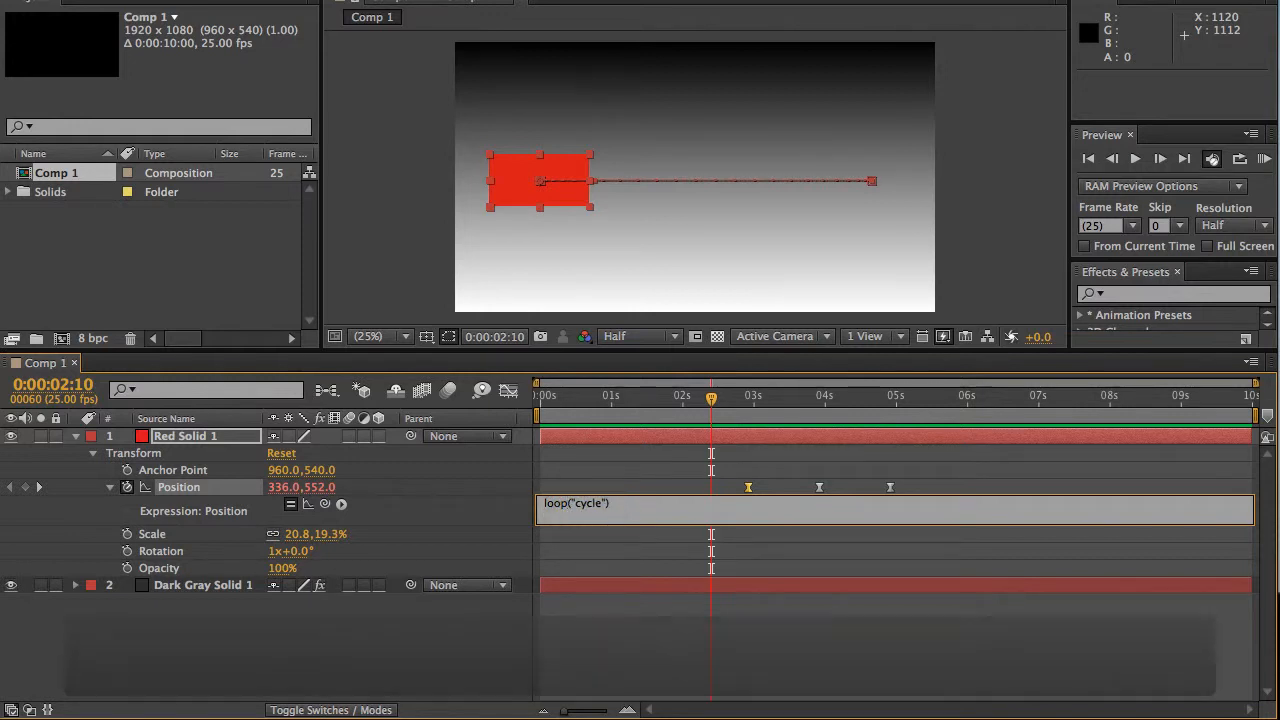
{"action": "type", "text": "In"}
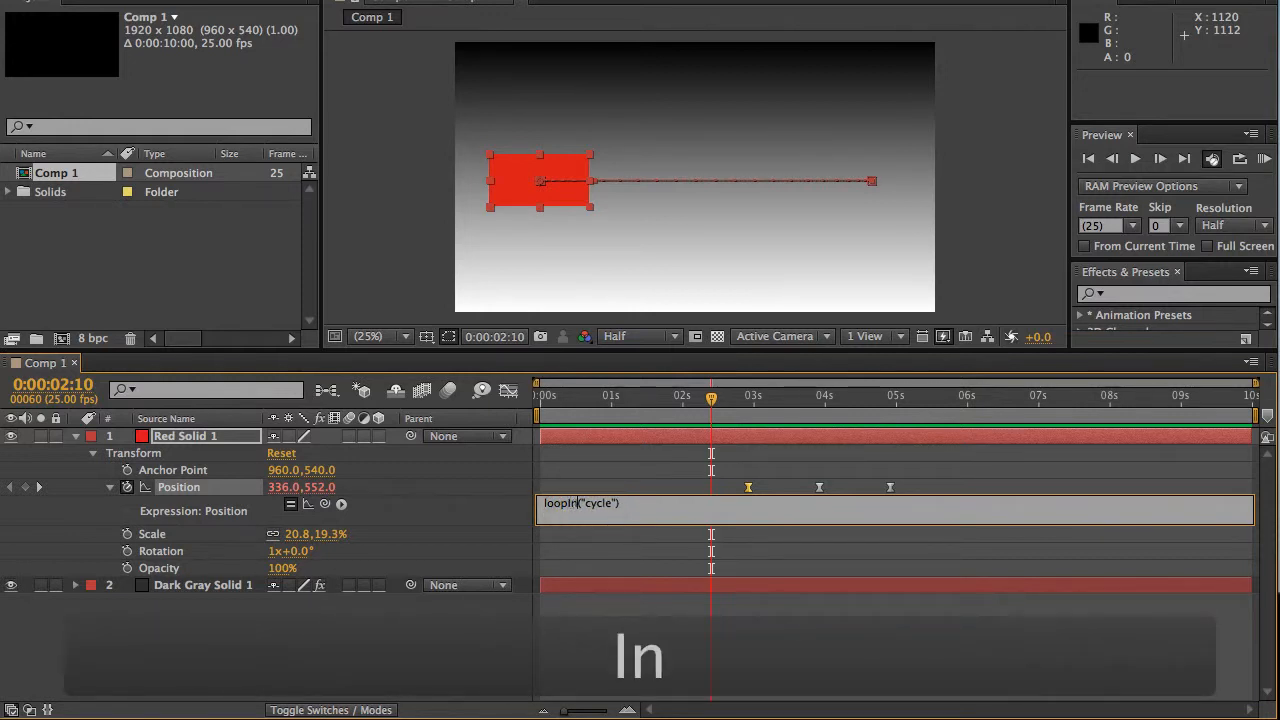
{"action": "left_click", "coordinate": [574, 476]}
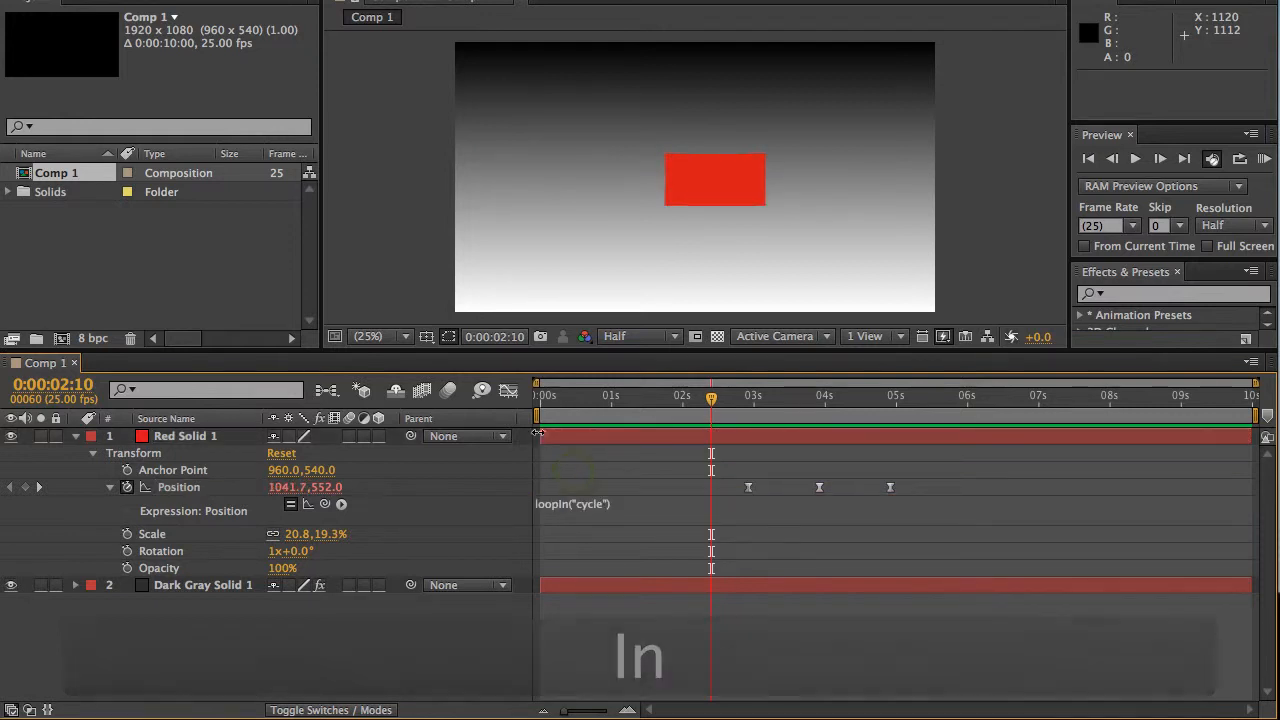
Scrub the timeline from the first frame to 0:00:06:00 to check the red solid's movement before and after the keyframes
{"action": "left_click", "coordinate": [542, 398]}
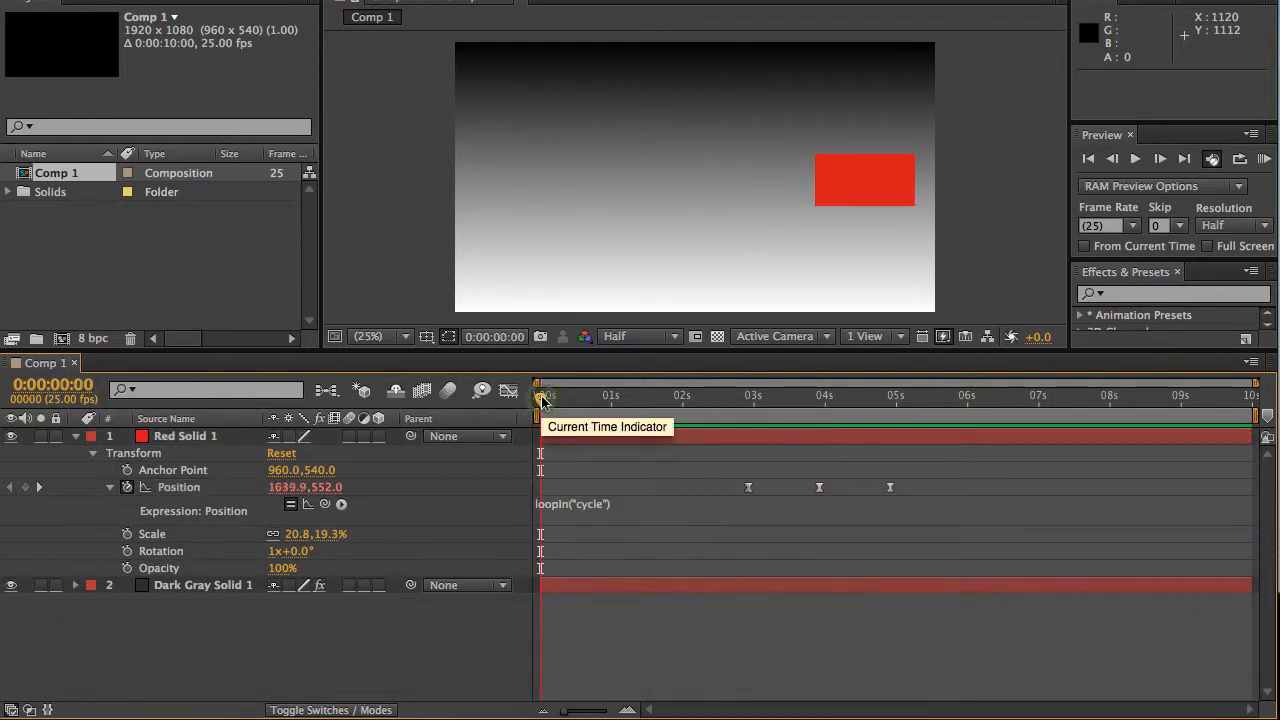
{"action": "left_click_drag", "start_coordinate": [542, 399], "coordinate": [966, 428]}
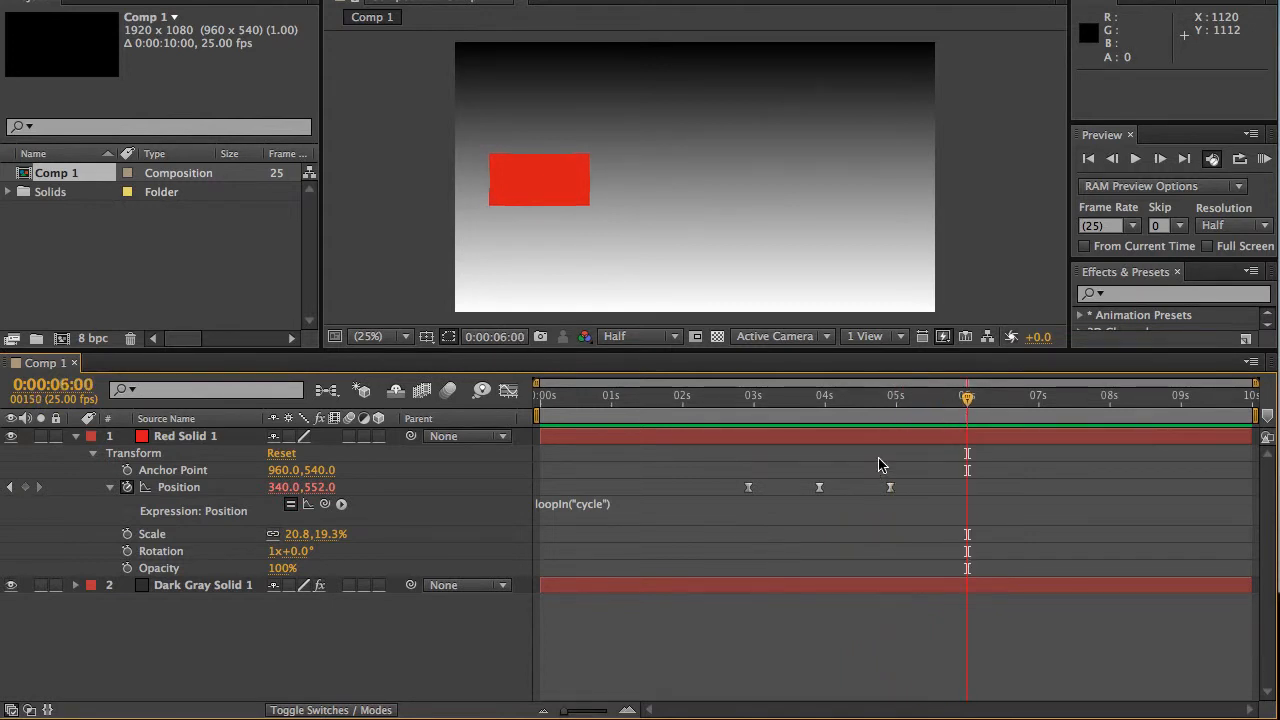
Scrub from the first frame through the Position keyframes to 0:00:06:00 and back to 0:00:04:07, checking where the loopIn cycle plays
{"action": "left_click", "coordinate": [540, 400]}
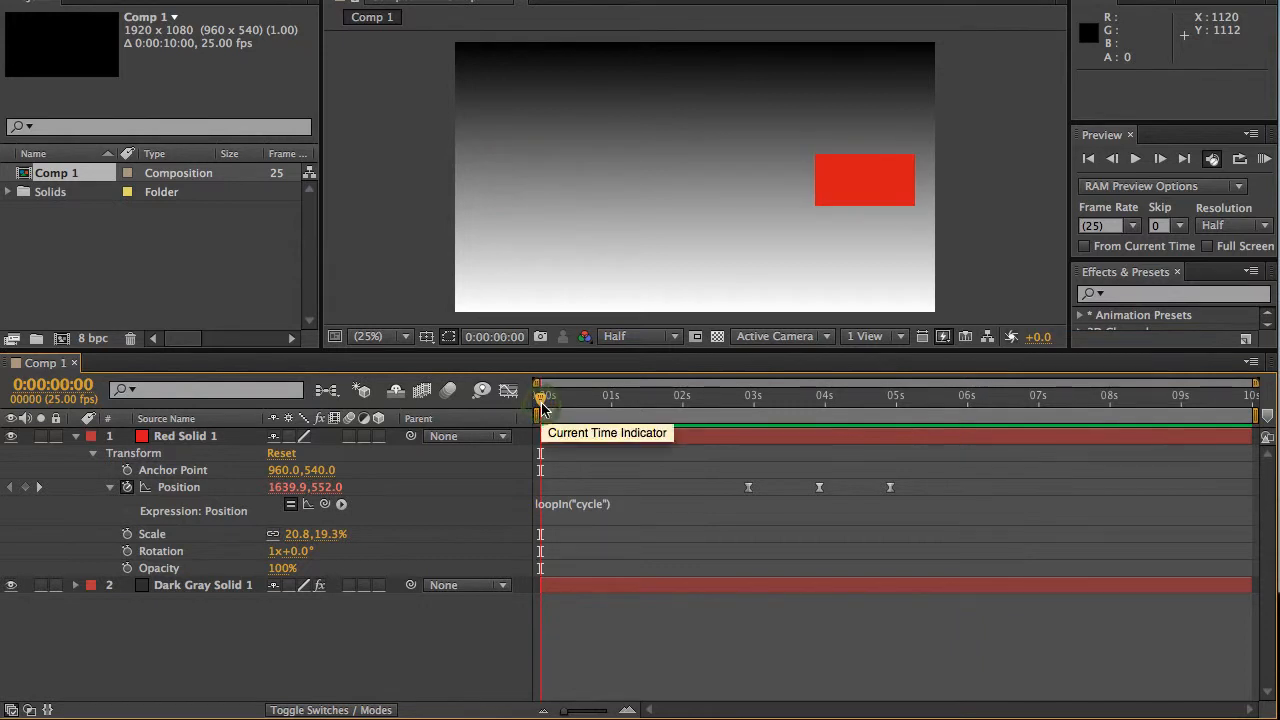
{"action": "left_click_drag", "start_coordinate": [540, 400], "coordinate": [797, 429]}
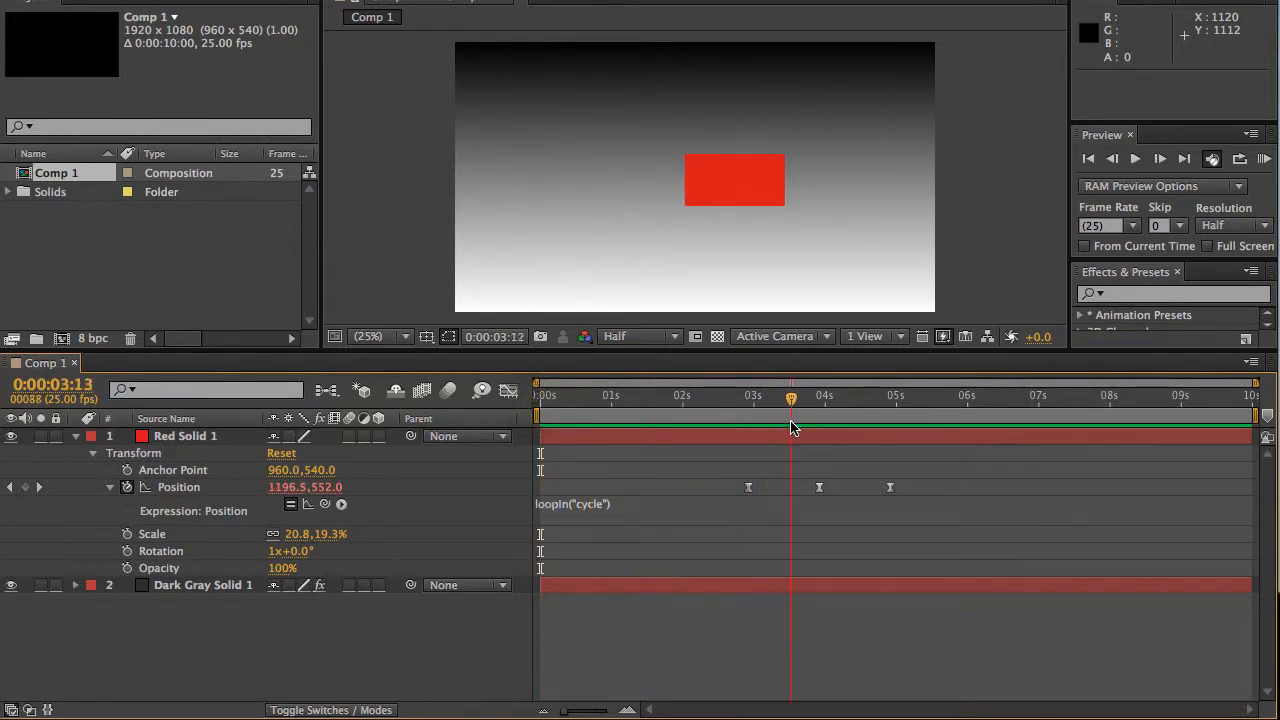
{"action": "left_click_drag", "start_coordinate": [877, 467], "coordinate": [910, 516]}
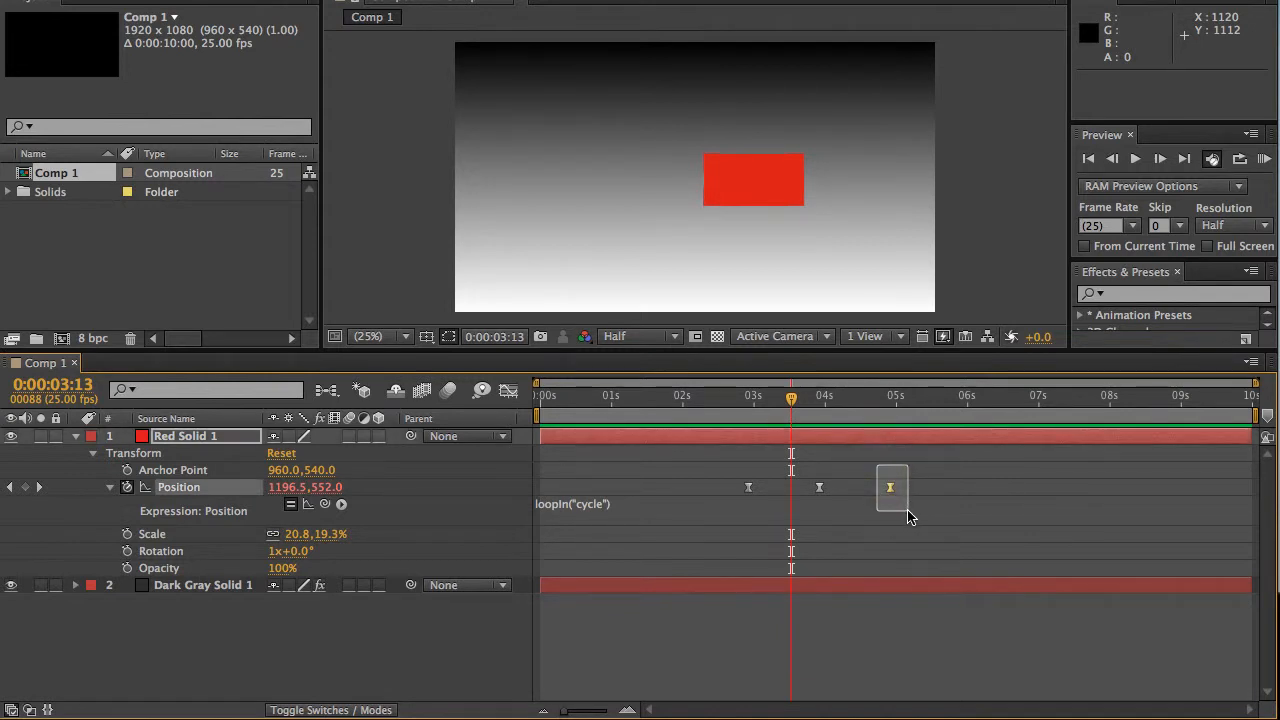
{"action": "left_click_drag", "start_coordinate": [910, 516], "coordinate": [909, 515]}
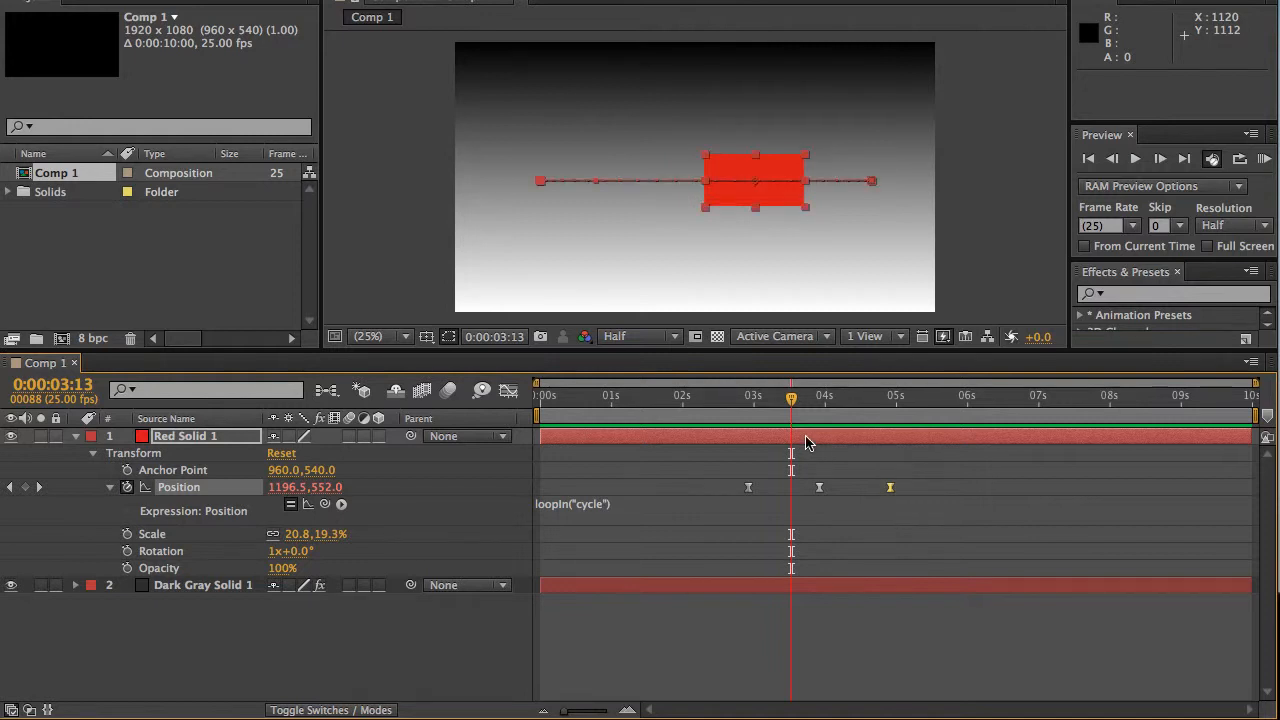
{"action": "left_click_drag", "start_coordinate": [791, 405], "coordinate": [972, 440]}
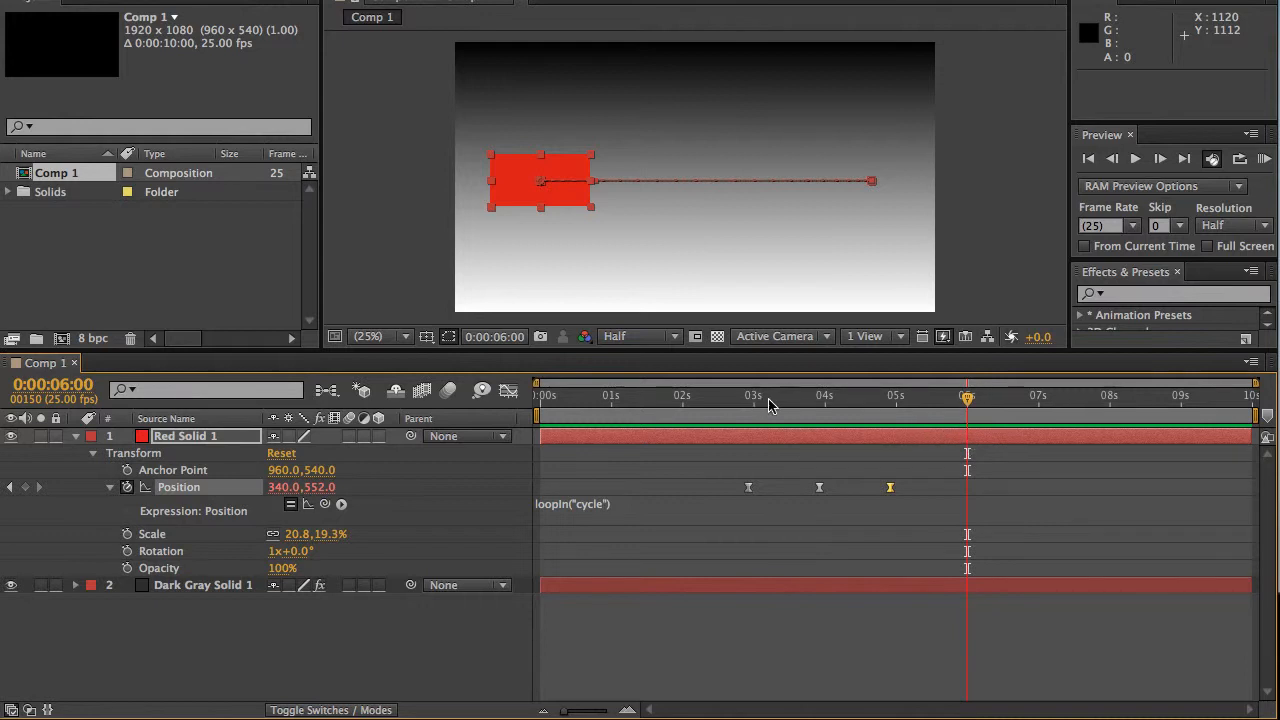
{"action": "left_click_drag", "start_coordinate": [770, 404], "coordinate": [846, 415]}
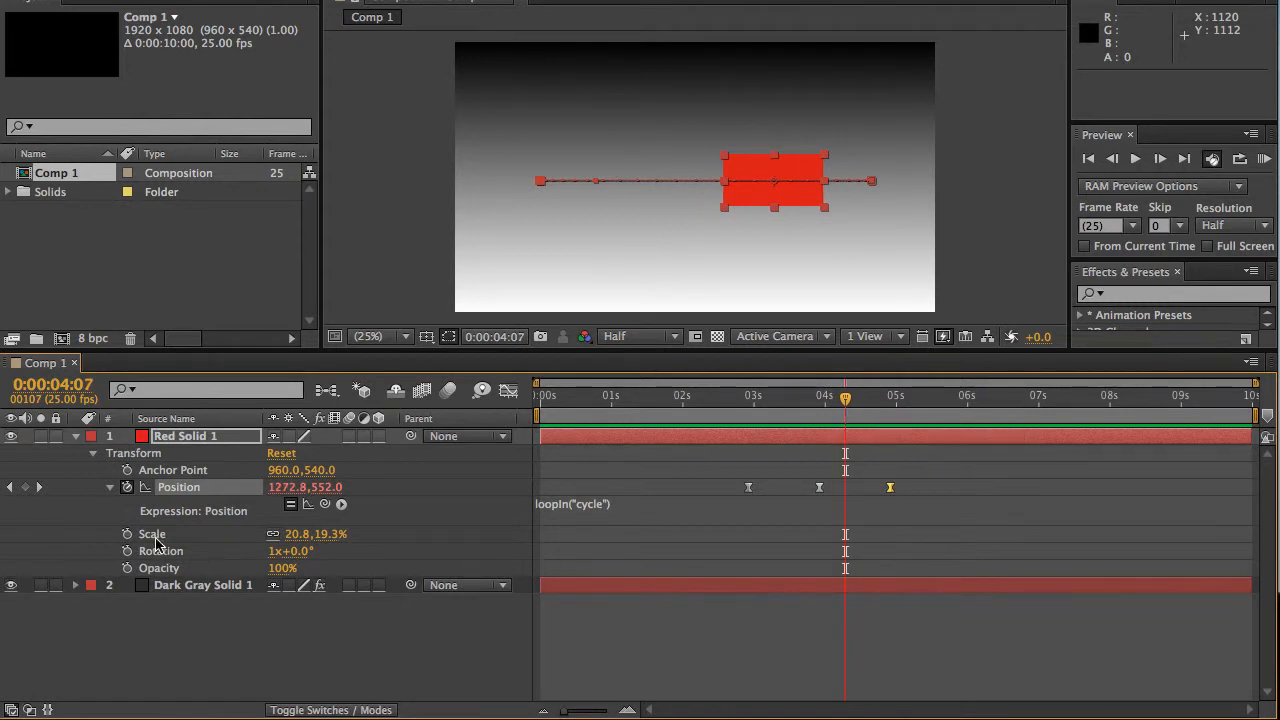
Remove the loopIn expression and all Position keyframes from Red Solid 1
{"action": "left_click", "coordinate": [555, 508]}
{"action": "key", "text": "BackSpace"}
{"action": "left_click", "coordinate": [456, 468]}
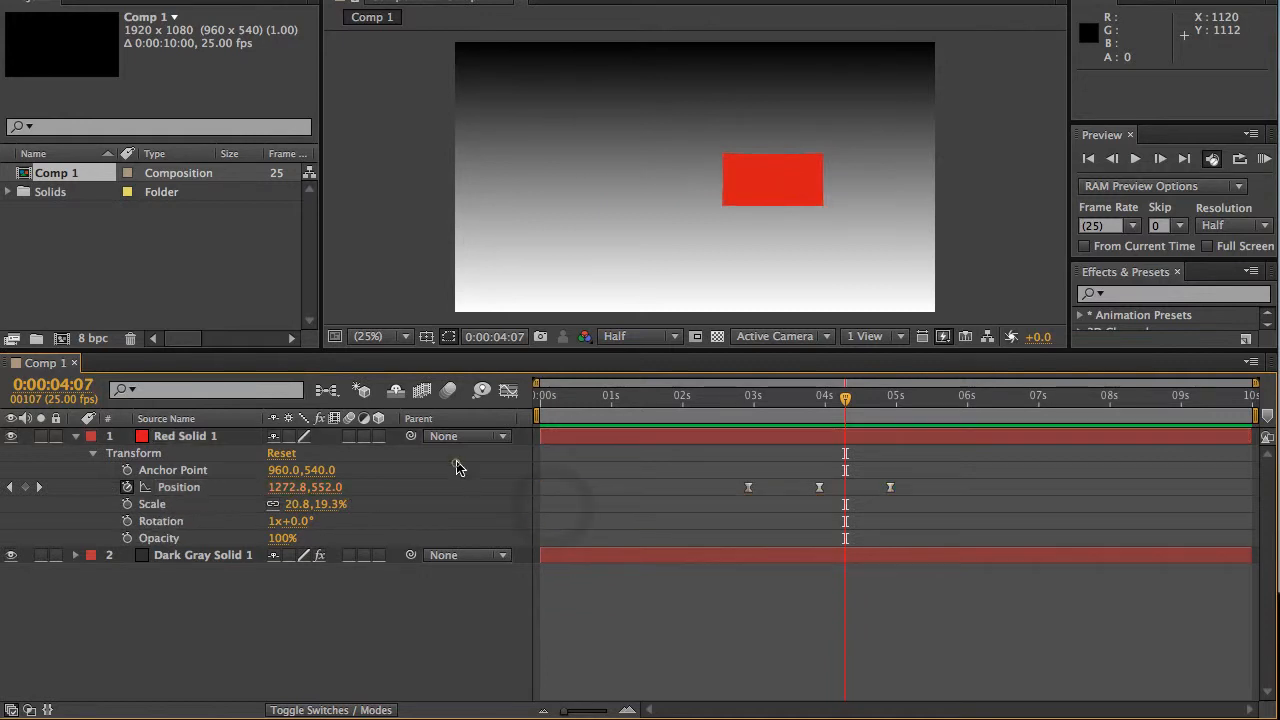
{"action": "left_click", "coordinate": [127, 487]}
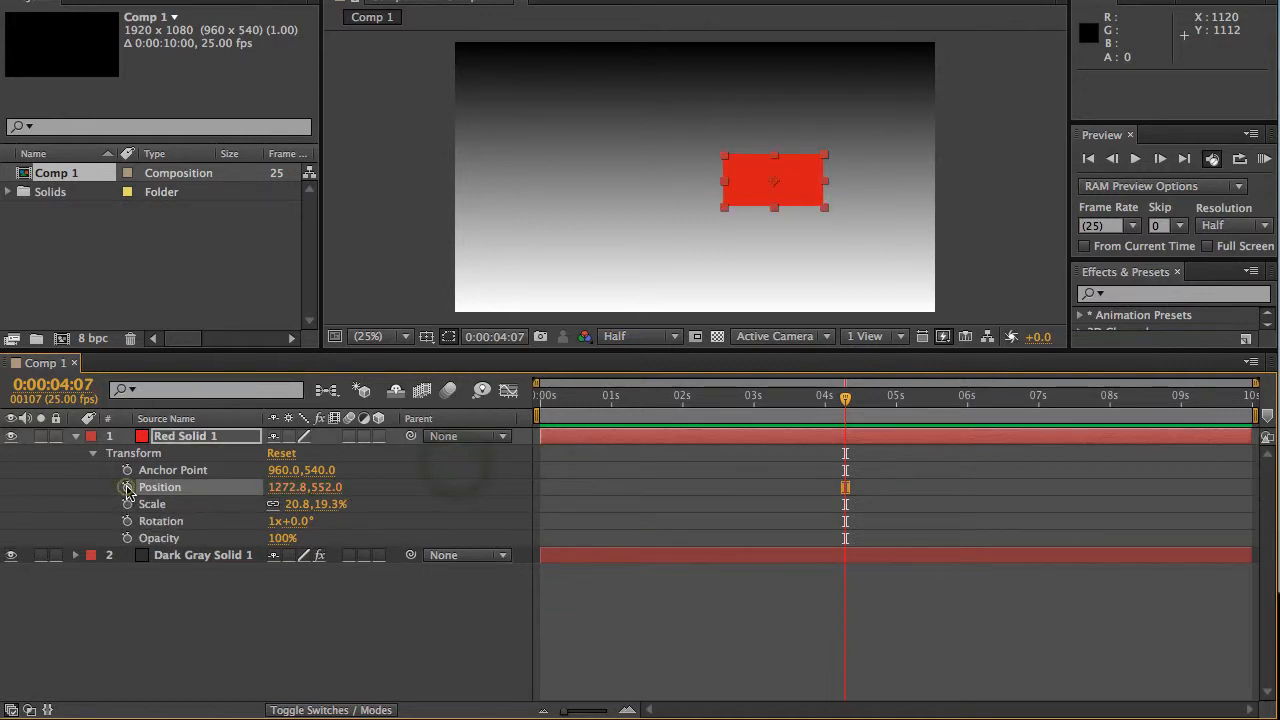
Keyframe the Rotation of Red Solid 1 at the first frame and set it to 2 full revolutions at 0:00:01:00
{"action": "left_click", "coordinate": [534, 400]}
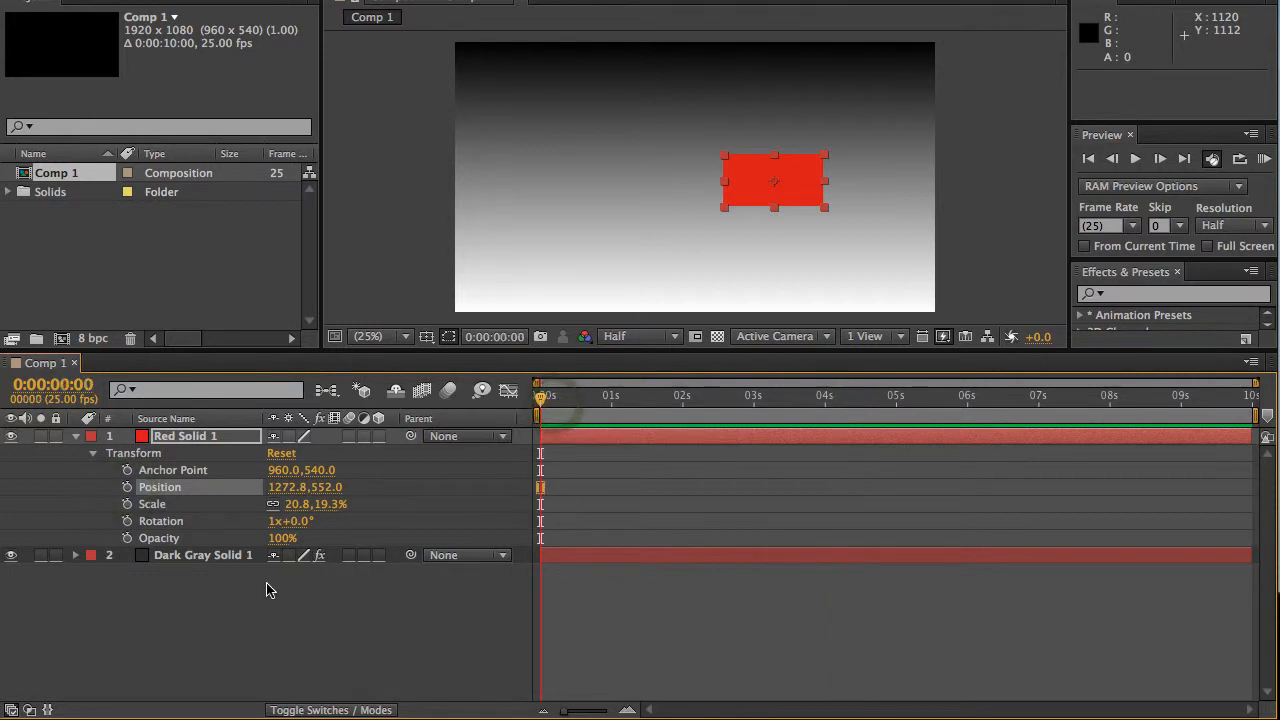
{"action": "left_click", "coordinate": [127, 521]}
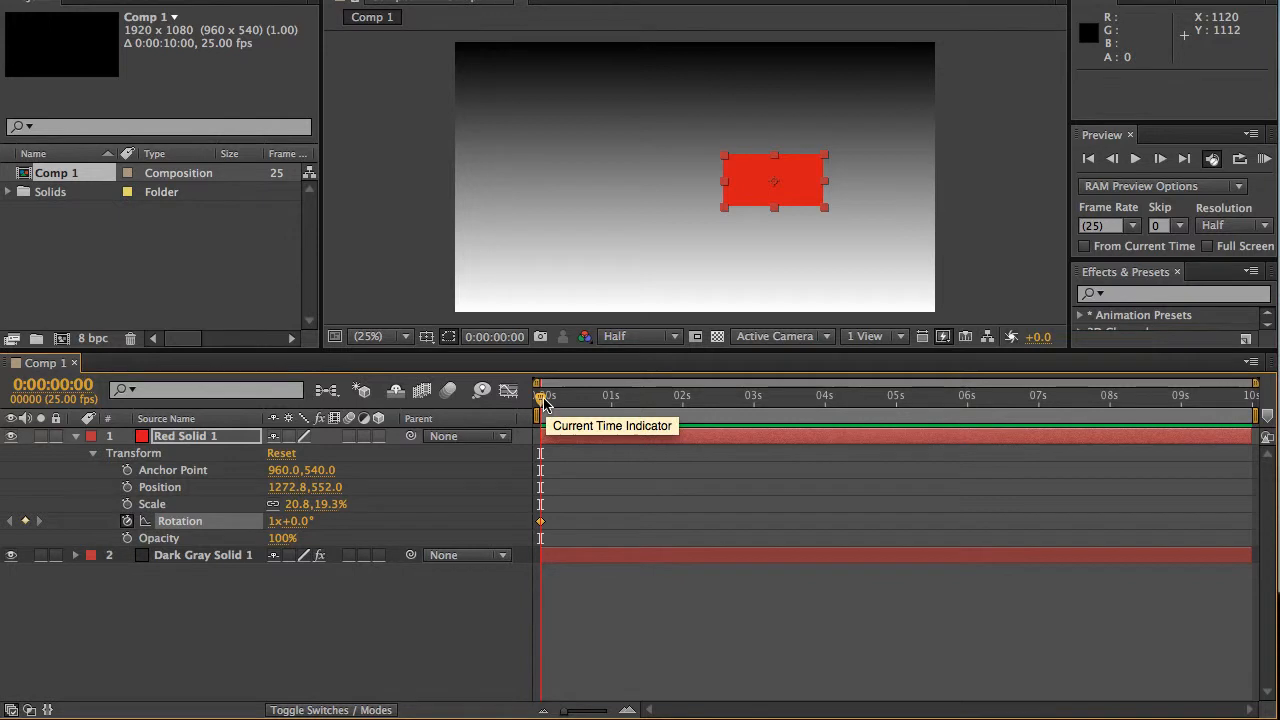
{"action": "left_click_drag", "start_coordinate": [538, 400], "coordinate": [614, 413]}
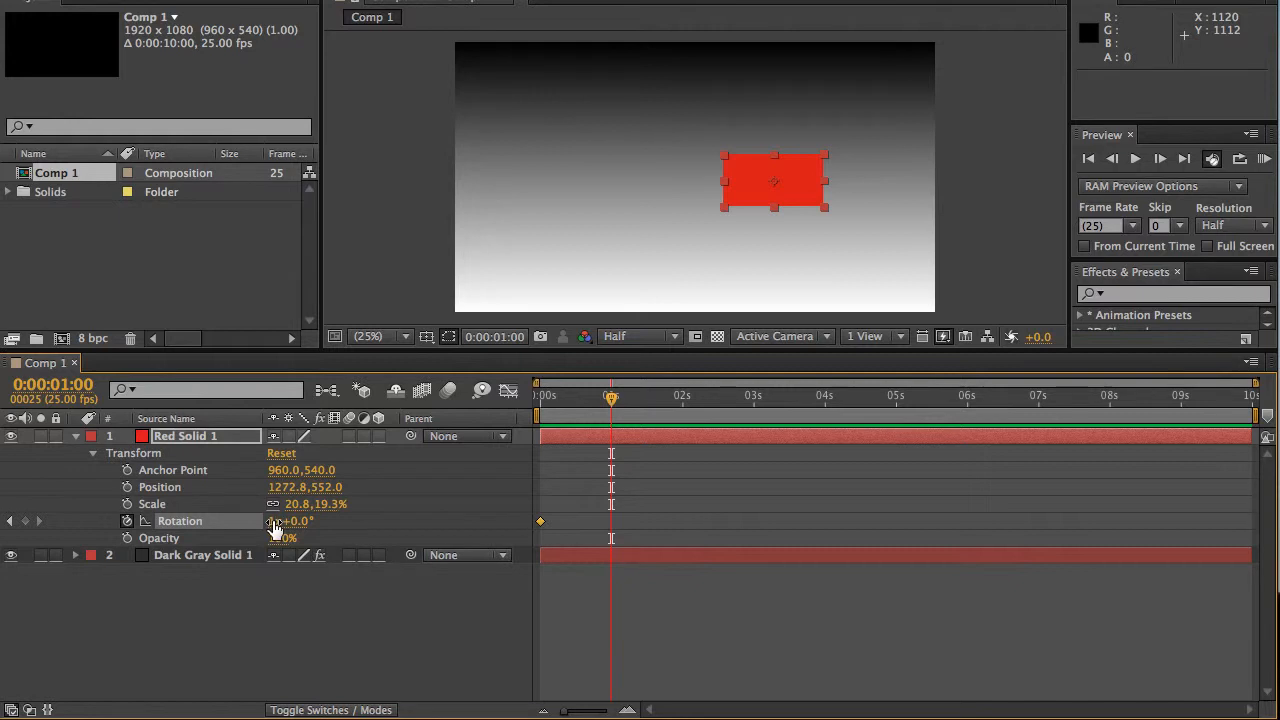
{"action": "left_click", "coordinate": [273, 522]}
{"action": "type", "text": "2"}
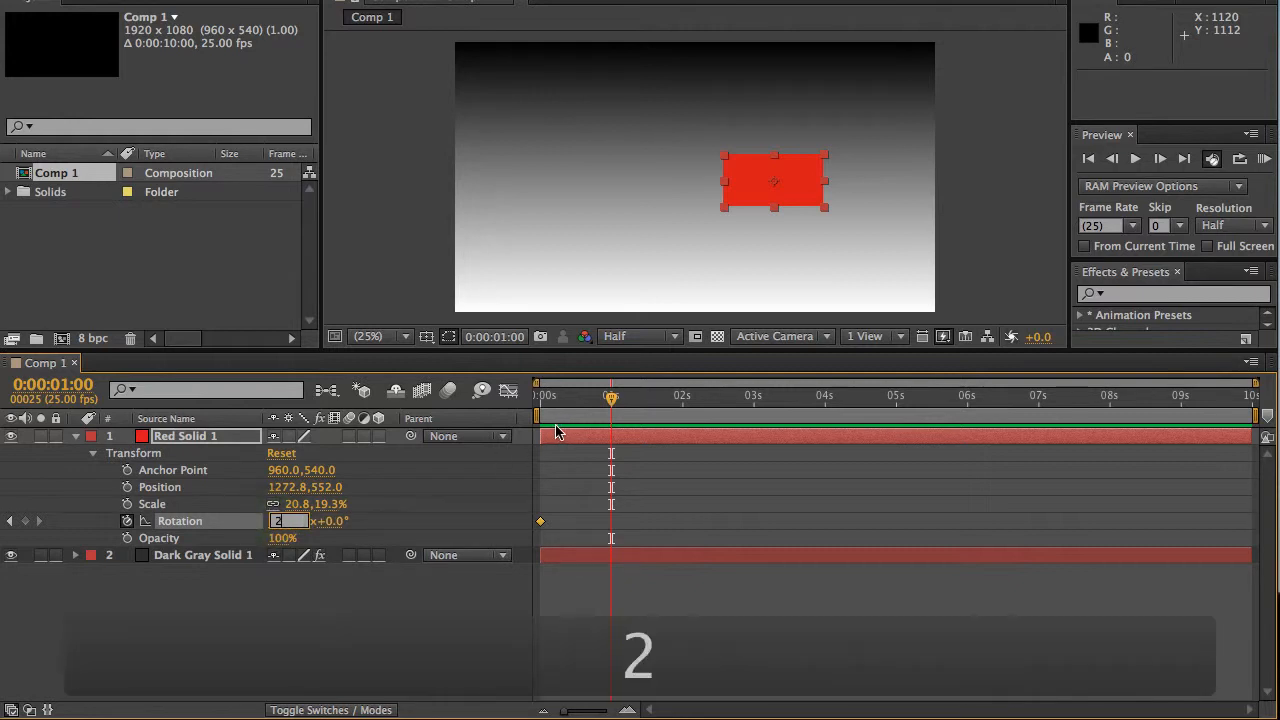
{"action": "left_click", "coordinate": [409, 536]}
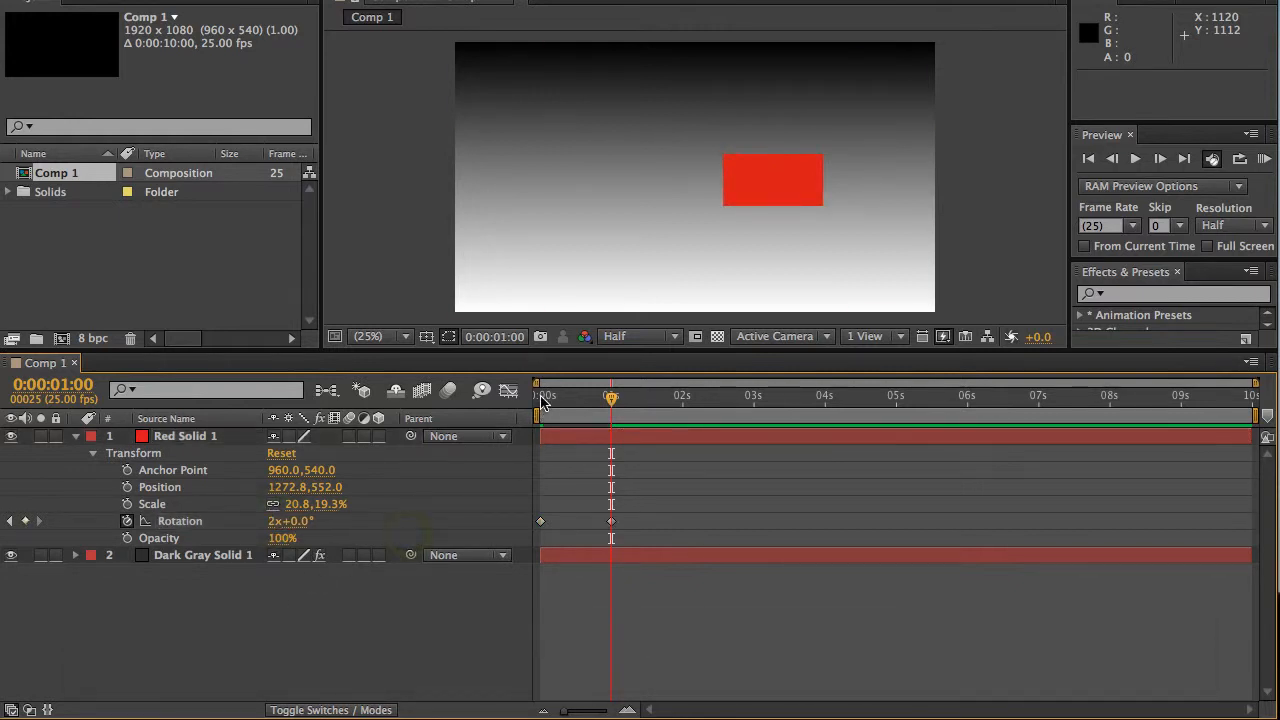
Return to the first frame and play a RAM preview of the one-second rotation
{"action": "mouse_move", "coordinate": [541, 399]}
{"action": "left_mouse_down"}
{"action": "mouse_move", "coordinate": [626, 402]}
{"action": "mouse_move", "coordinate": [541, 400]}
{"action": "left_mouse_up"}
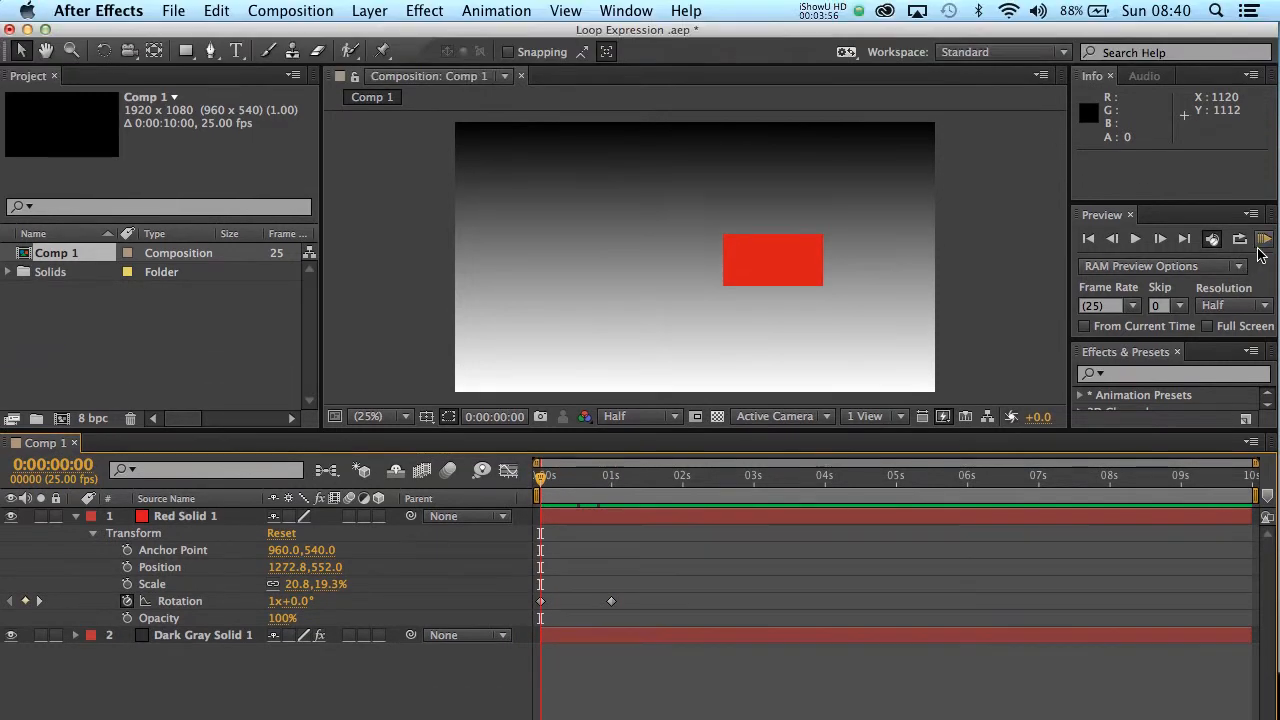
{"action": "left_click", "coordinate": [1263, 160]}
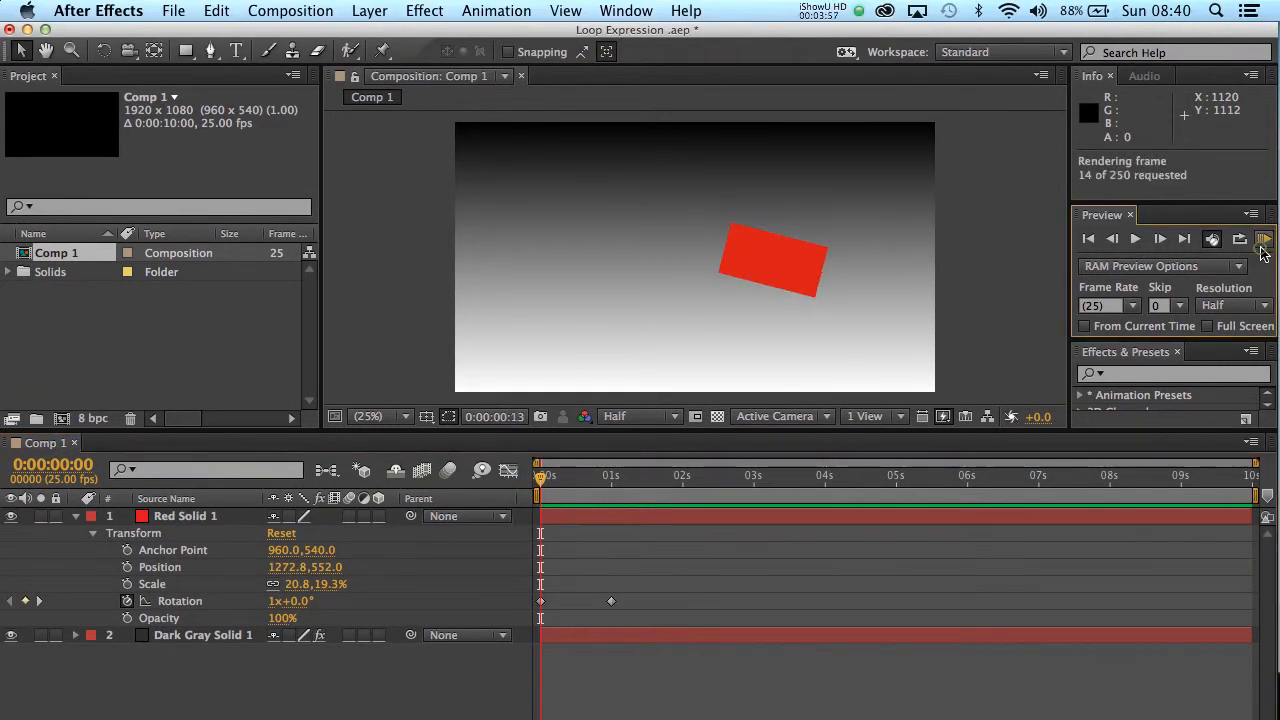
{"action": "left_click", "coordinate": [1263, 250]}
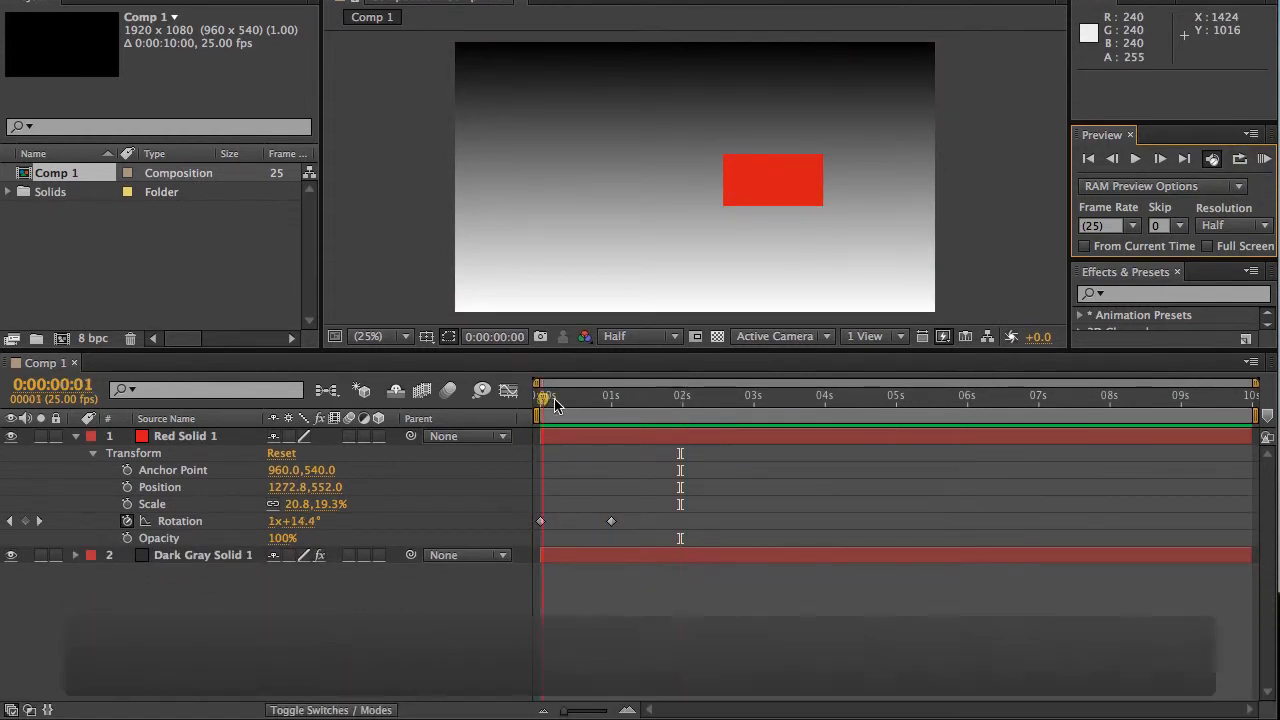
Try to add a loopOut cycle expression to the Rotation of Red Solid 1, starting from the first frame
{"action": "left_click_drag", "start_coordinate": [541, 402], "coordinate": [505, 437]}
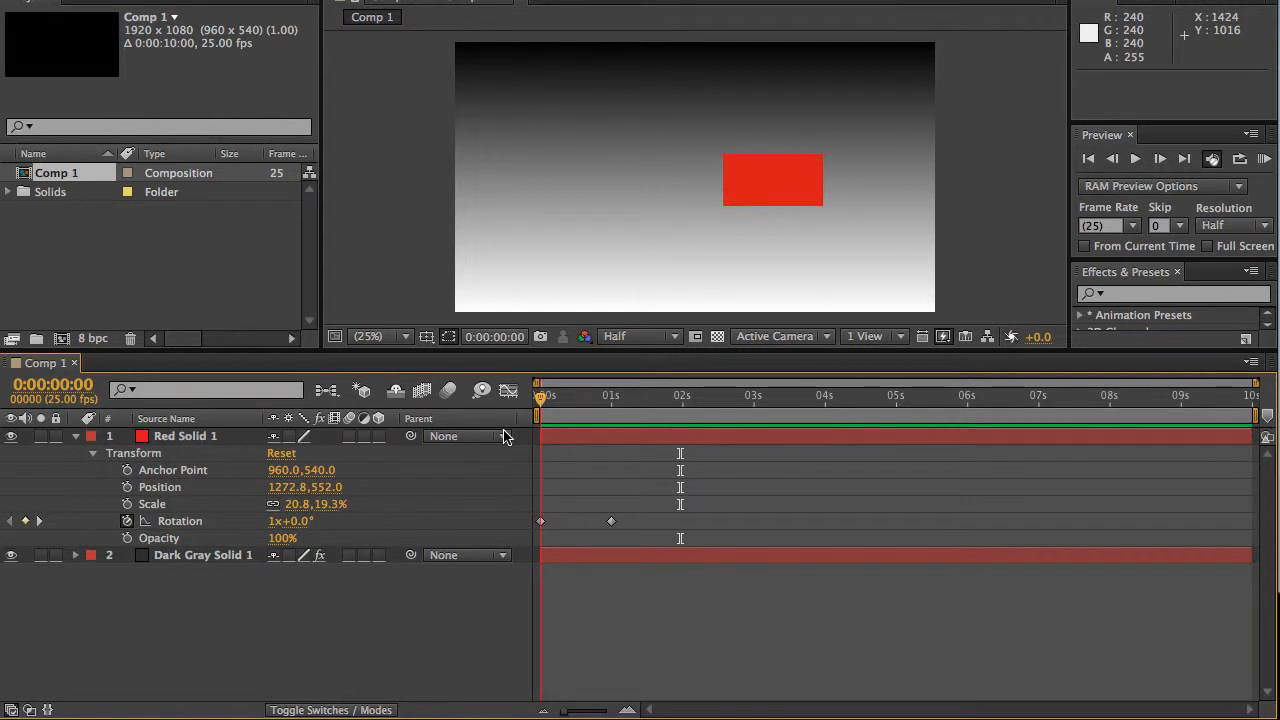
{"action": "left_click", "coordinate": [127, 522], "text": "alt"}
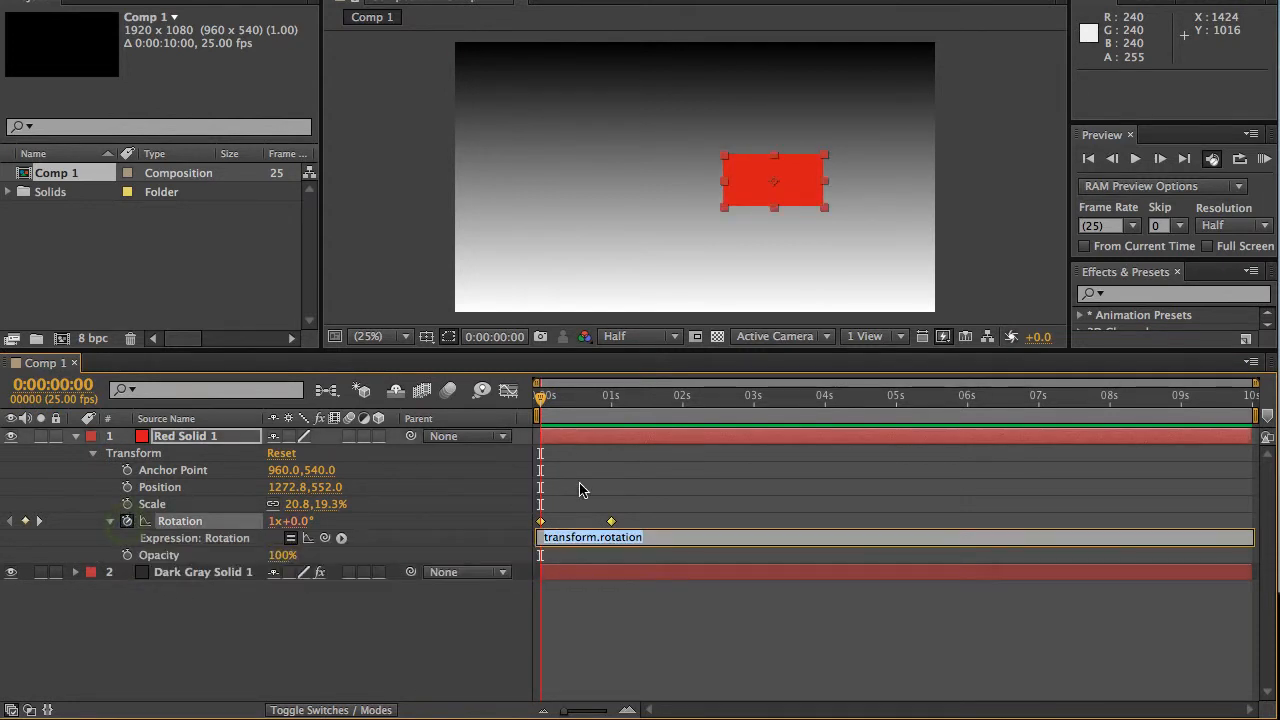
{"action": "type", "text": "loop"}
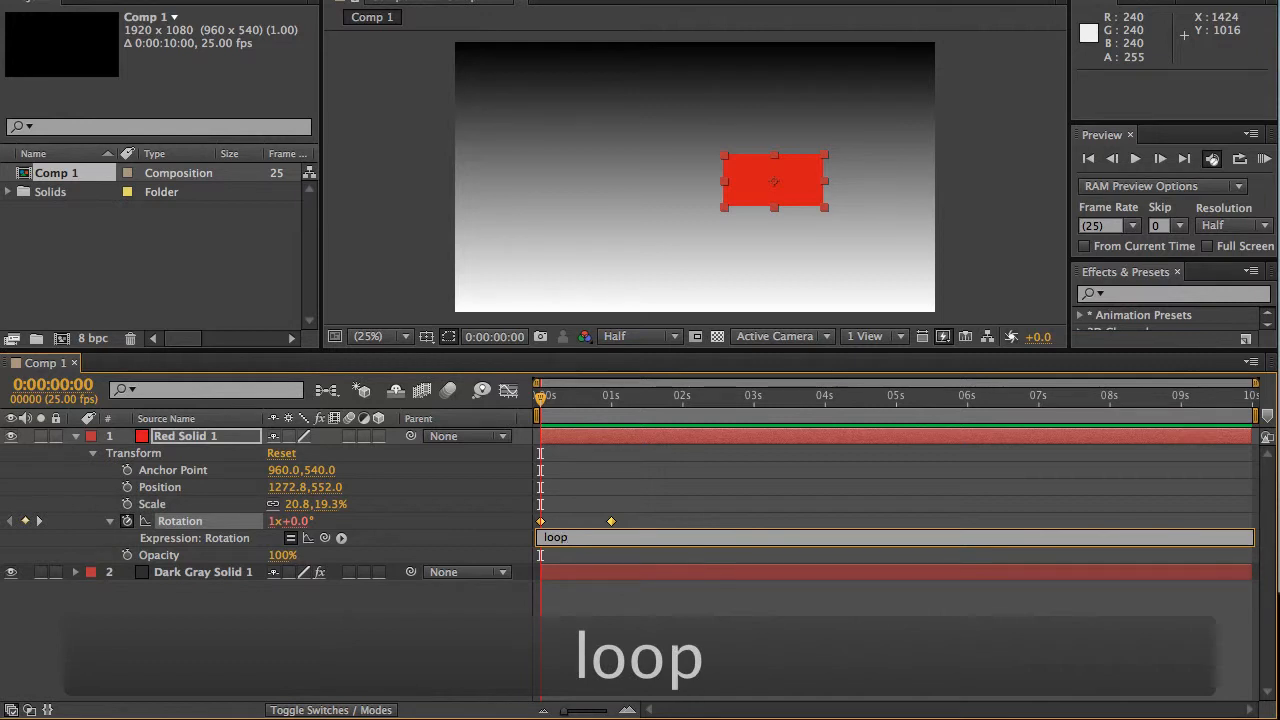
{"action": "type", "text": "Out"}
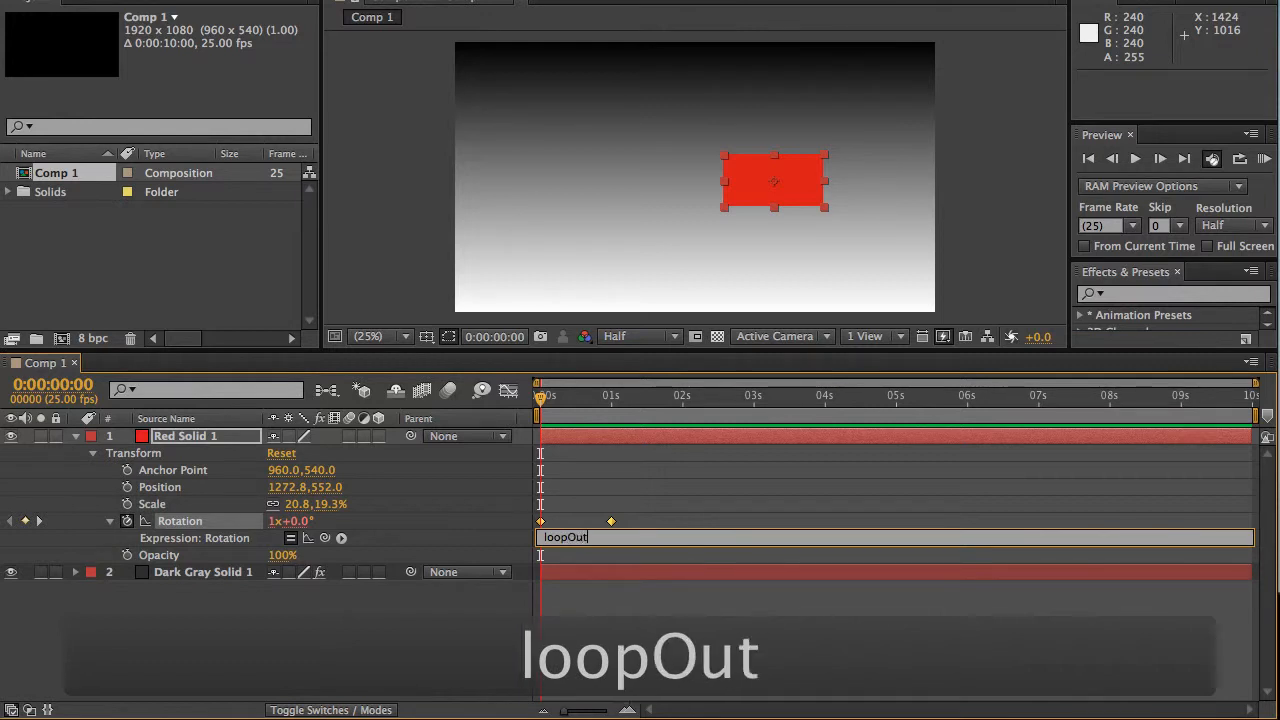
{"action": "type", "text": "(\""}
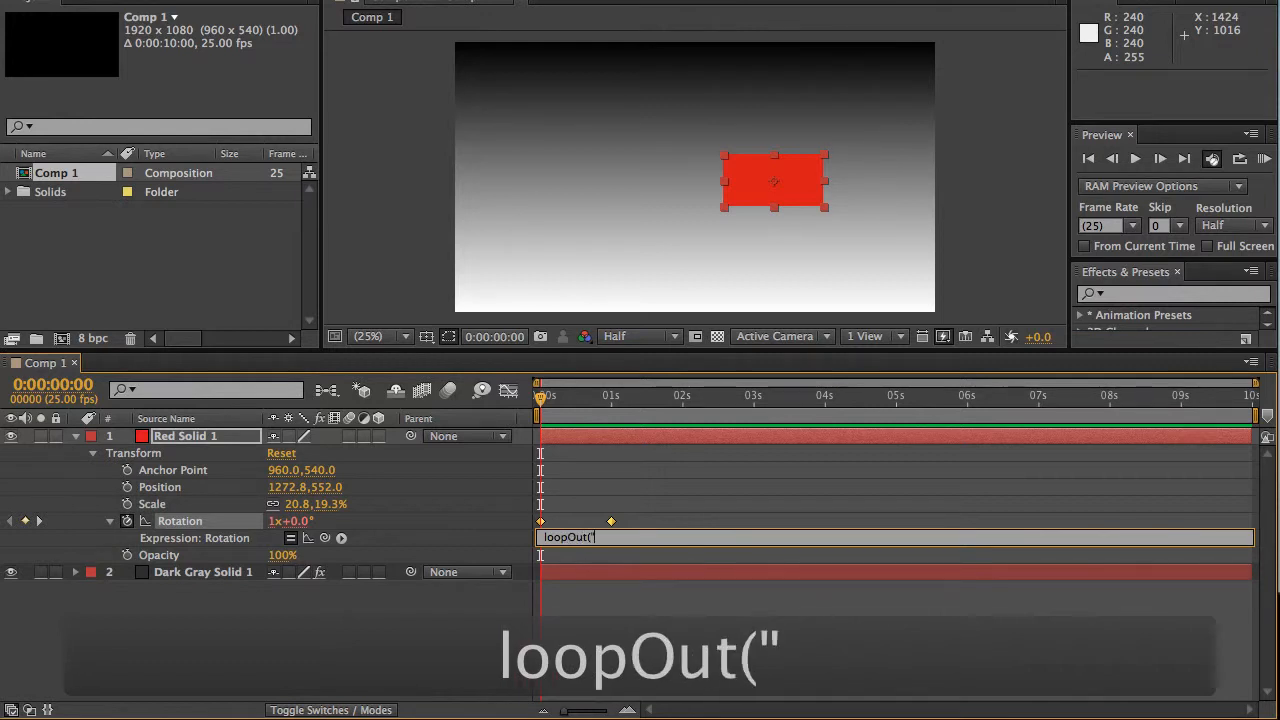
{"action": "type", "text": "cycle"}
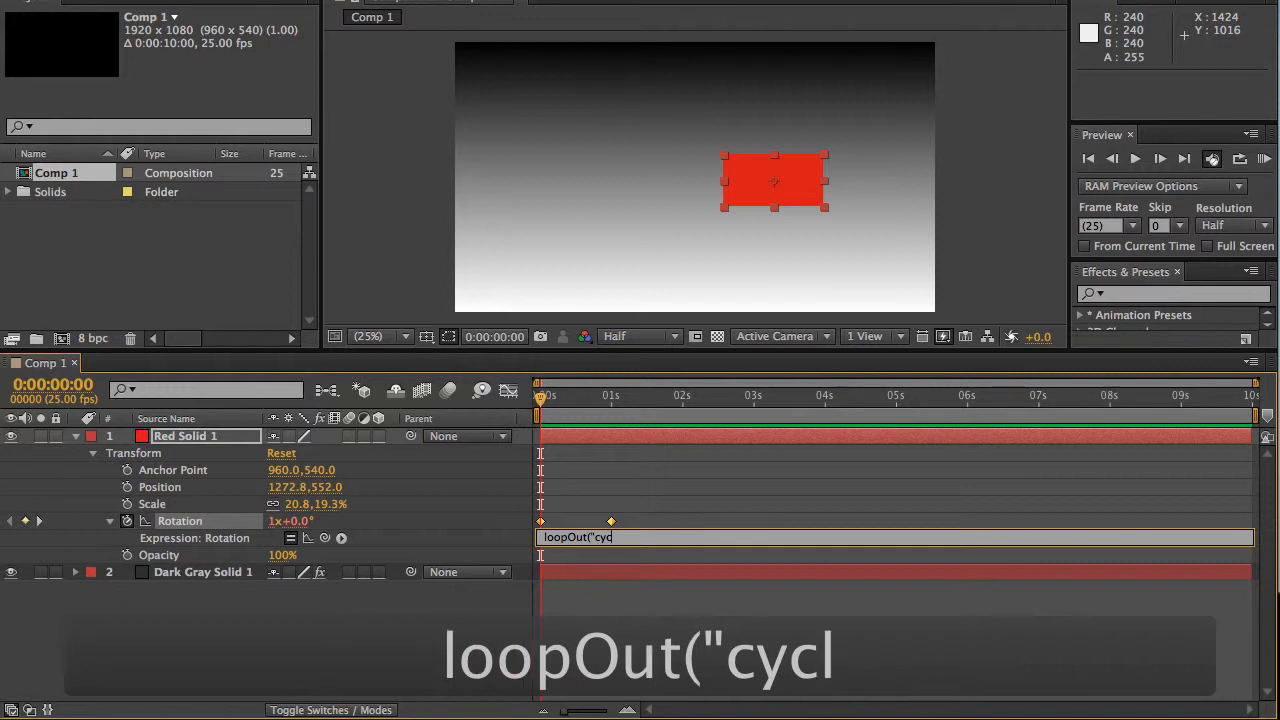
{"action": "type", "text": "\")"}
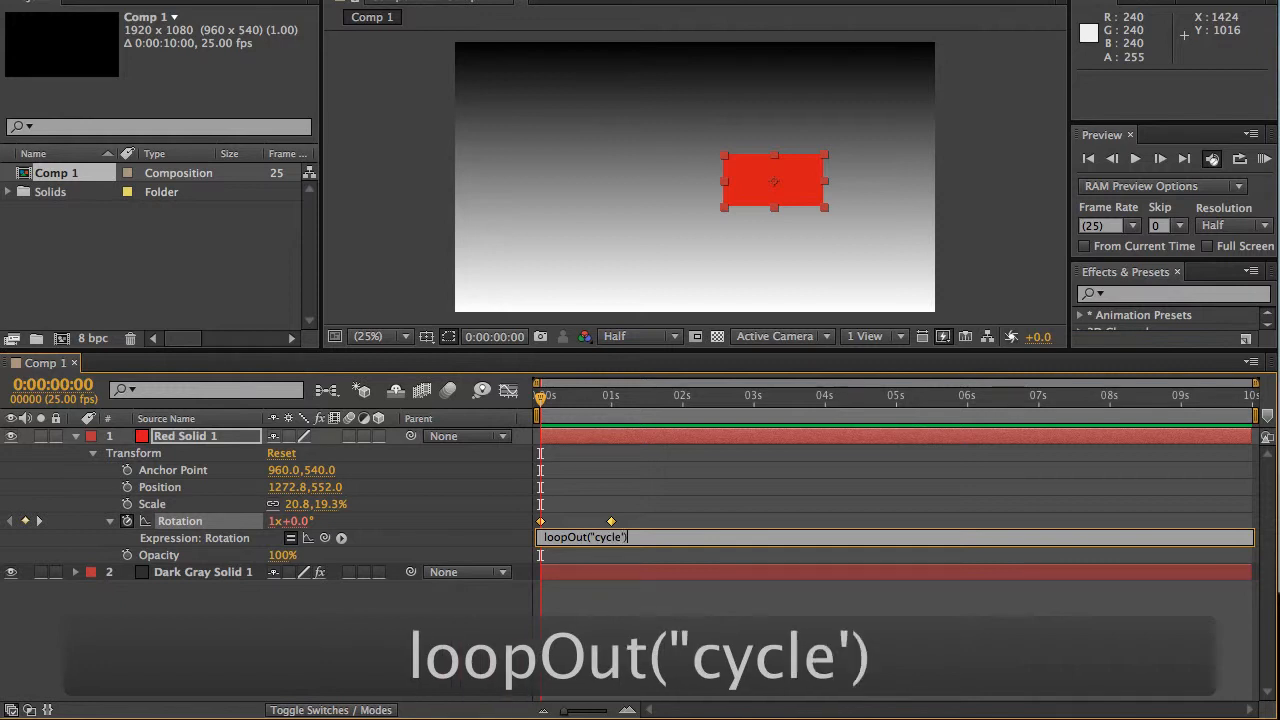
{"action": "left_click", "coordinate": [612, 458]}
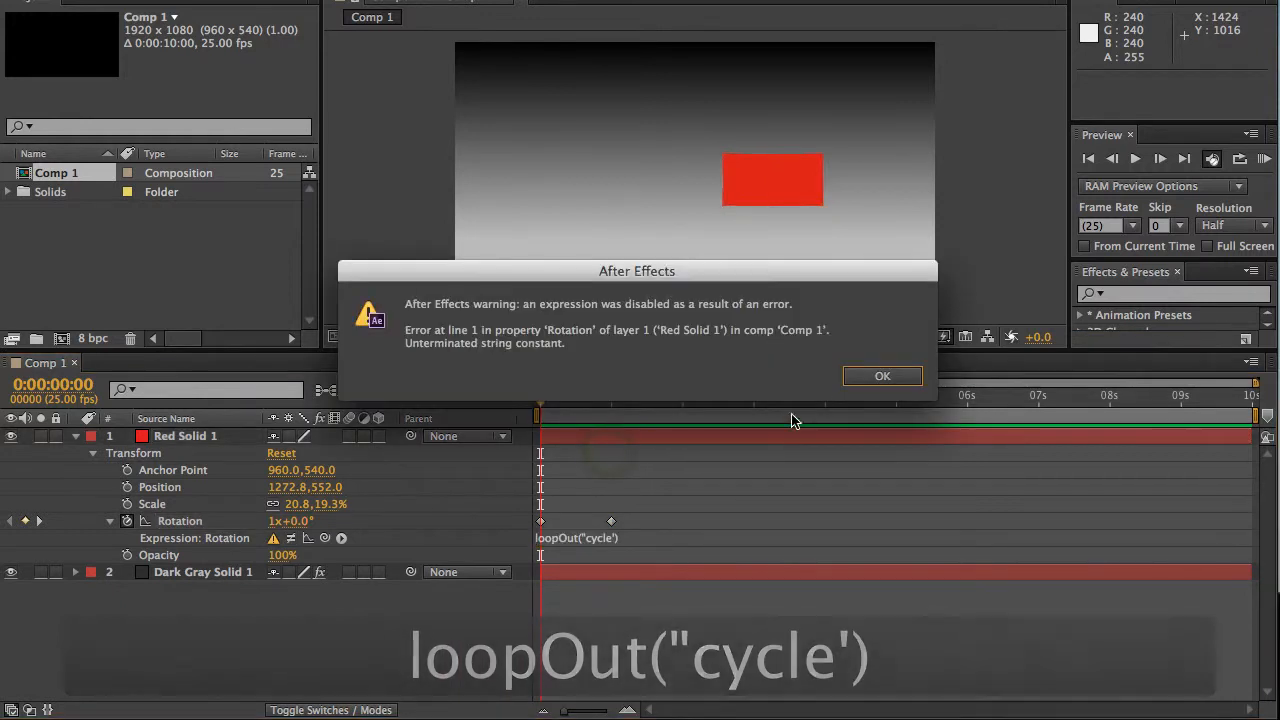
{"action": "left_click", "coordinate": [852, 381]}
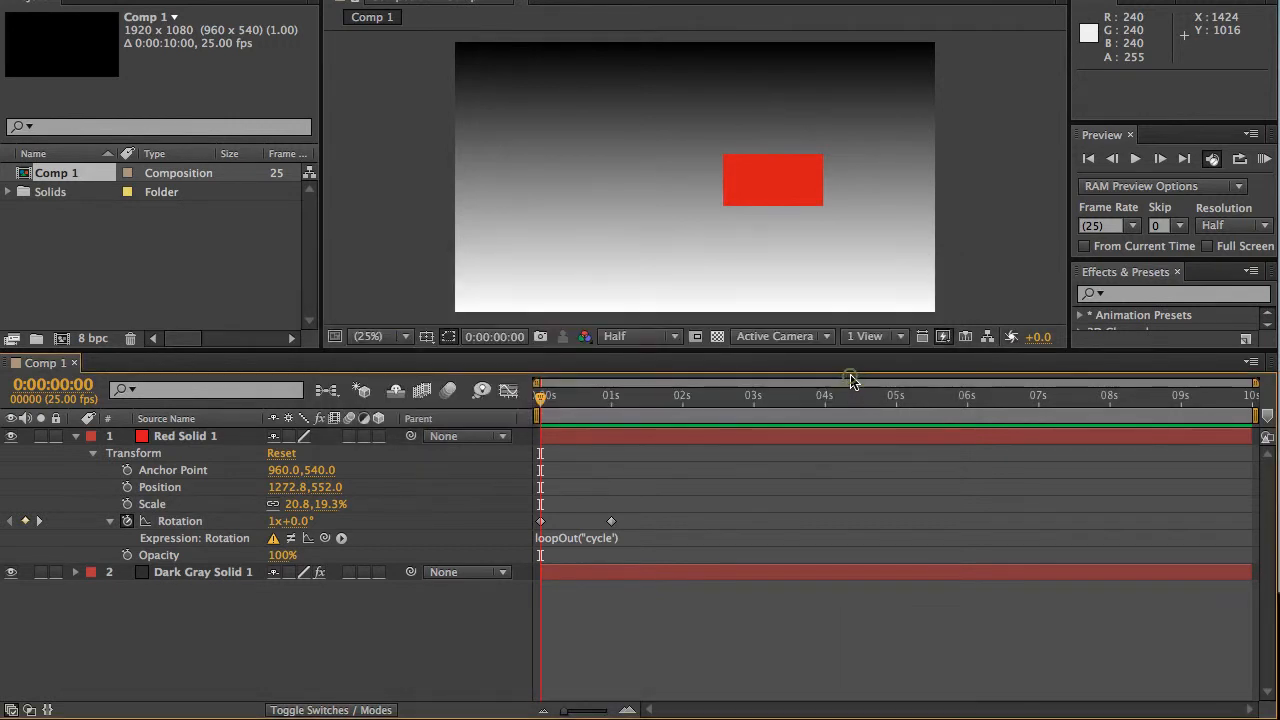
Correct the closing quotation mark in the Rotation expression to make it loopOut("cycle")
{"action": "left_click", "coordinate": [606, 540]}
{"action": "double_click", "coordinate": [608, 537]}
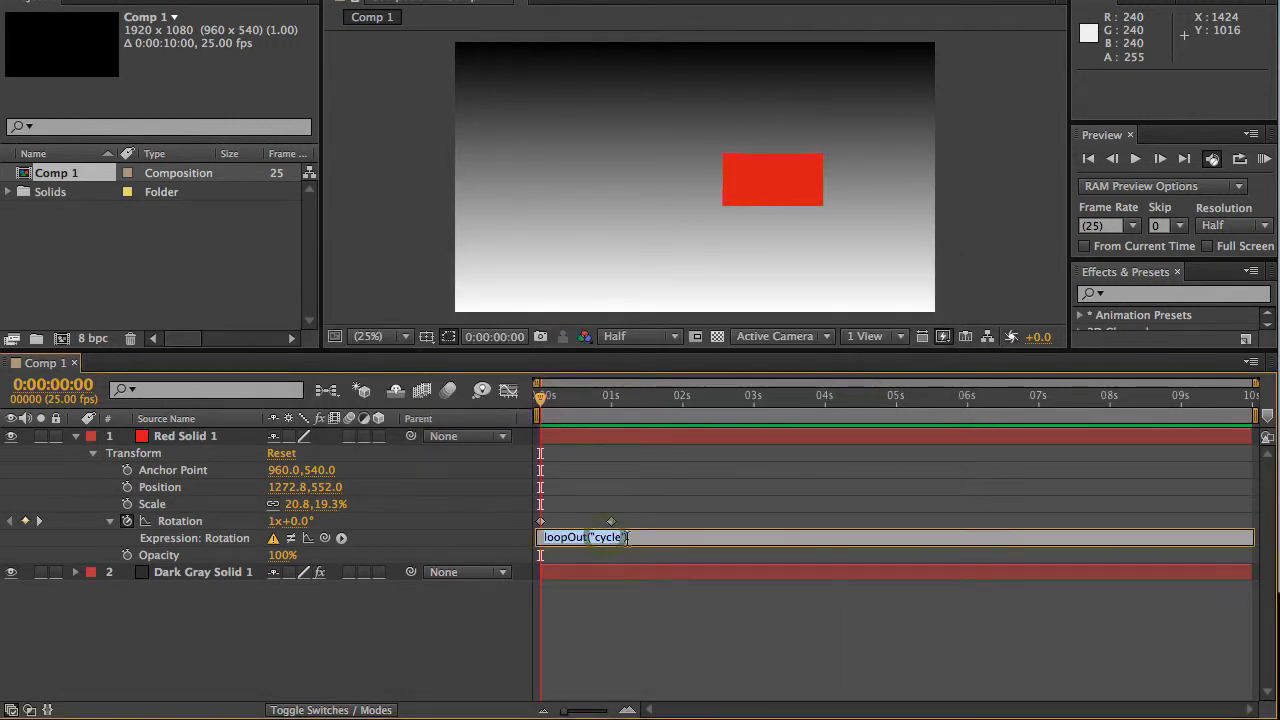
{"action": "left_click", "coordinate": [626, 537]}
{"action": "left_click", "coordinate": [644, 575]}
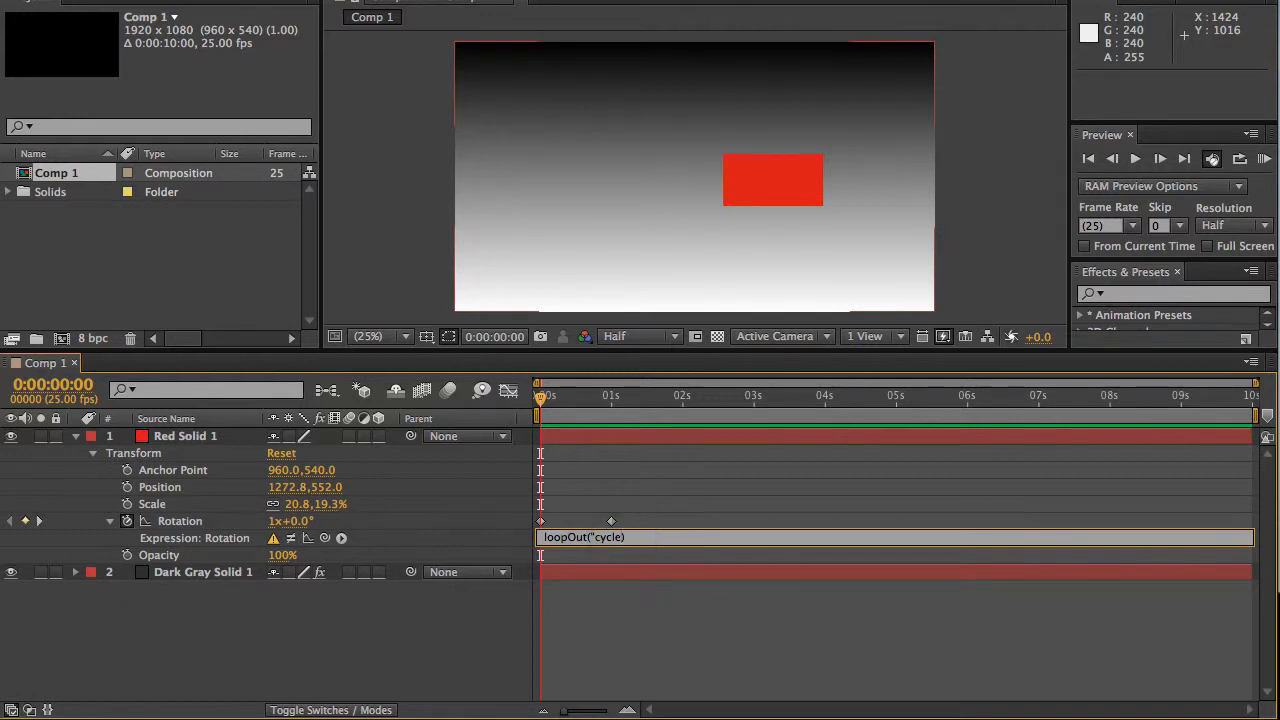
{"action": "left_click", "coordinate": [650, 563]}
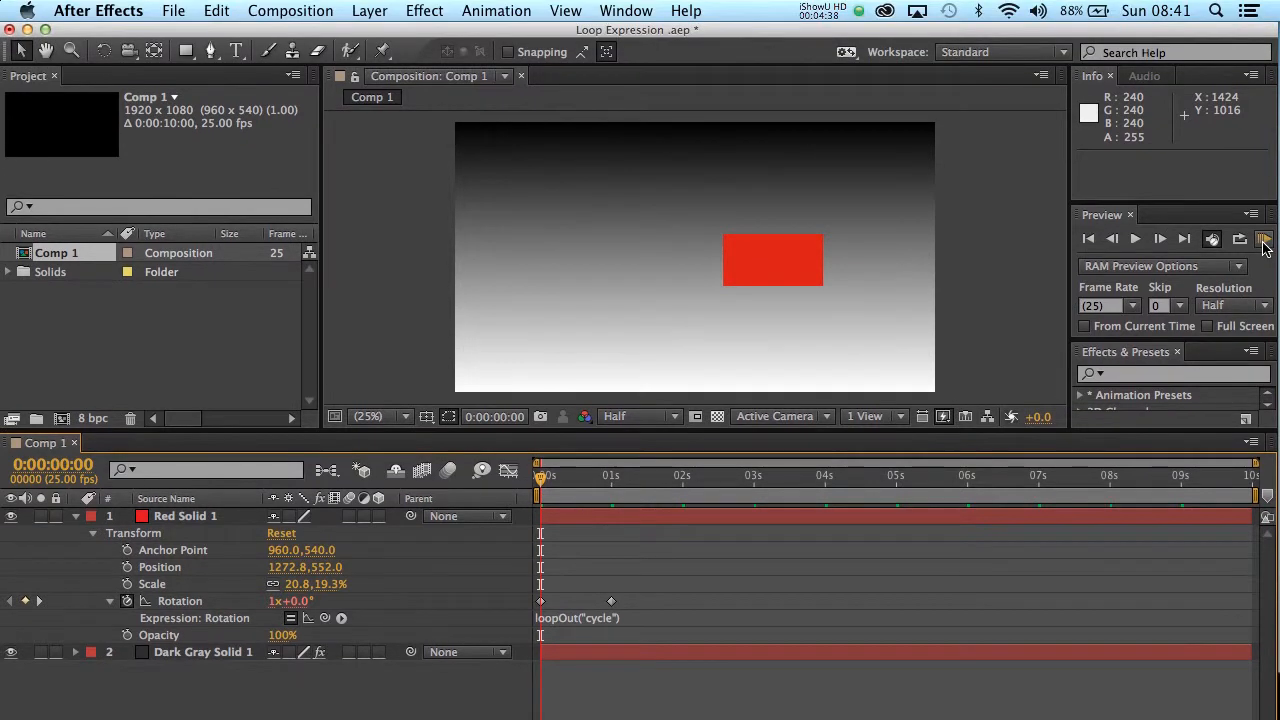
Play a RAM preview of the looping rotation, and shift both Rotation keyframes together so that the second sits at 0:00:04:03
{"action": "left_click", "coordinate": [1264, 240]}
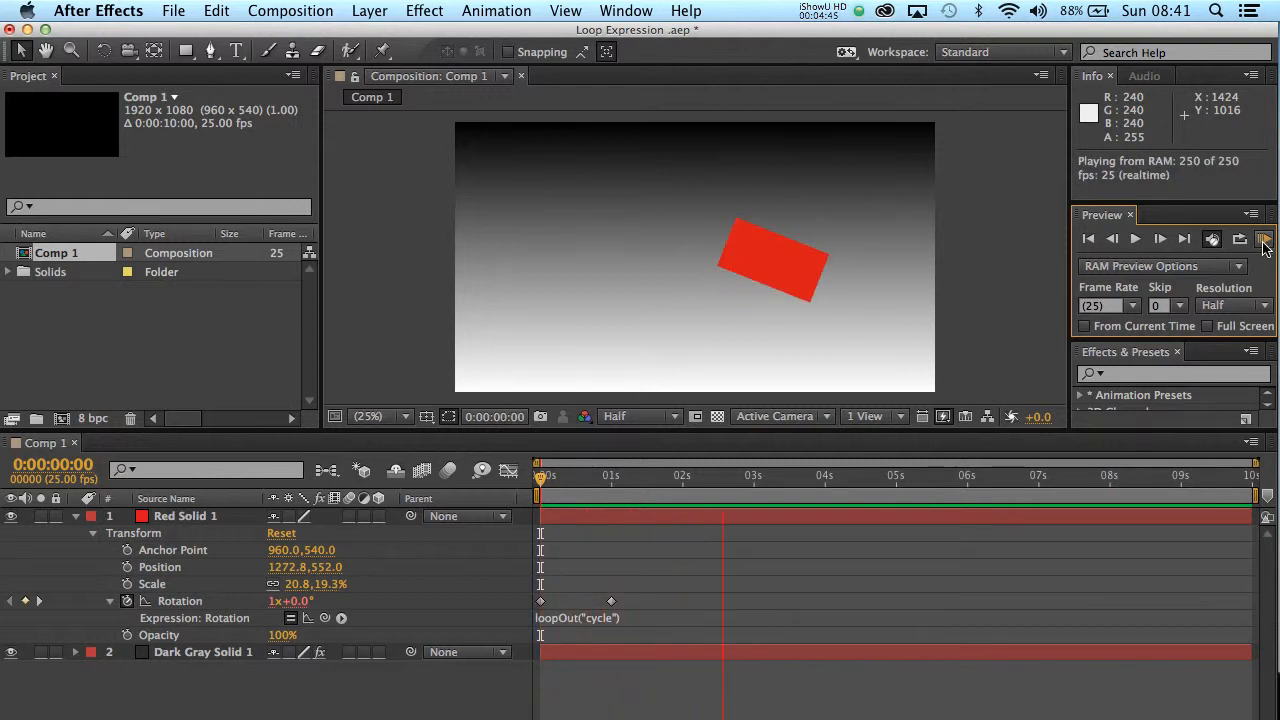
{"action": "key", "text": "space"}
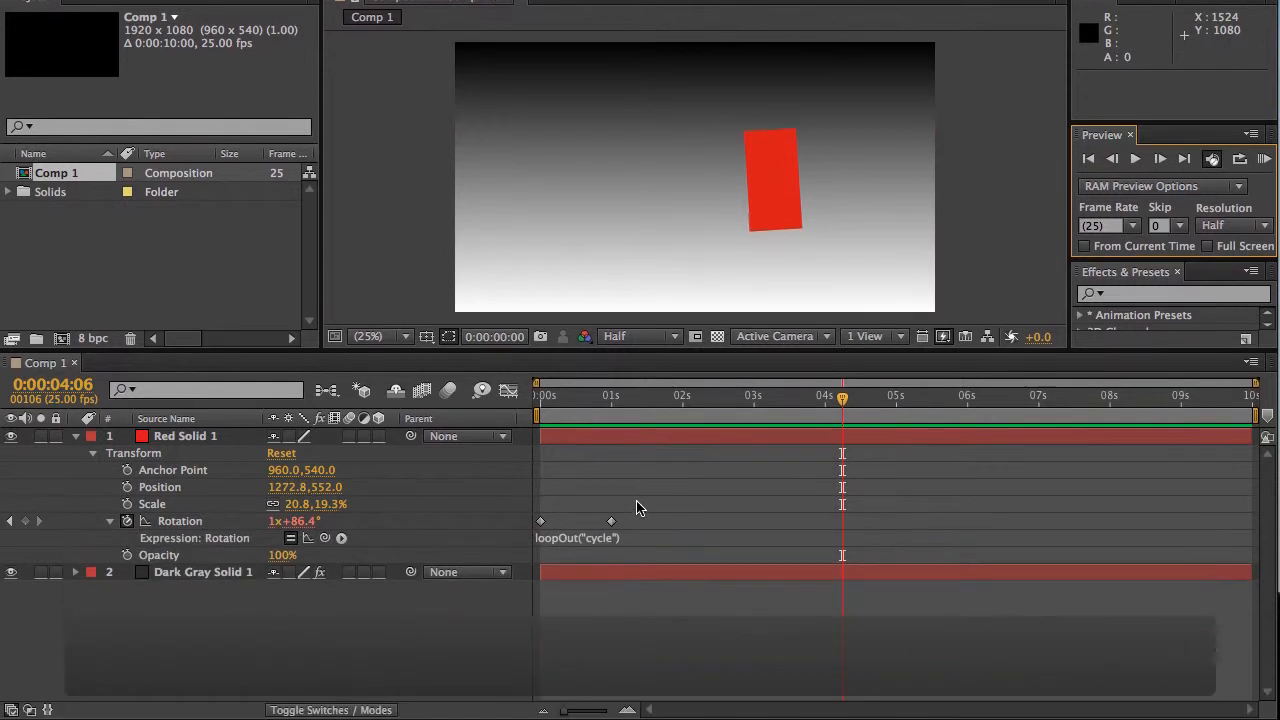
{"action": "left_click_drag", "start_coordinate": [640, 500], "coordinate": [531, 532]}
{"action": "left_click_drag", "start_coordinate": [612, 523], "coordinate": [833, 521]}
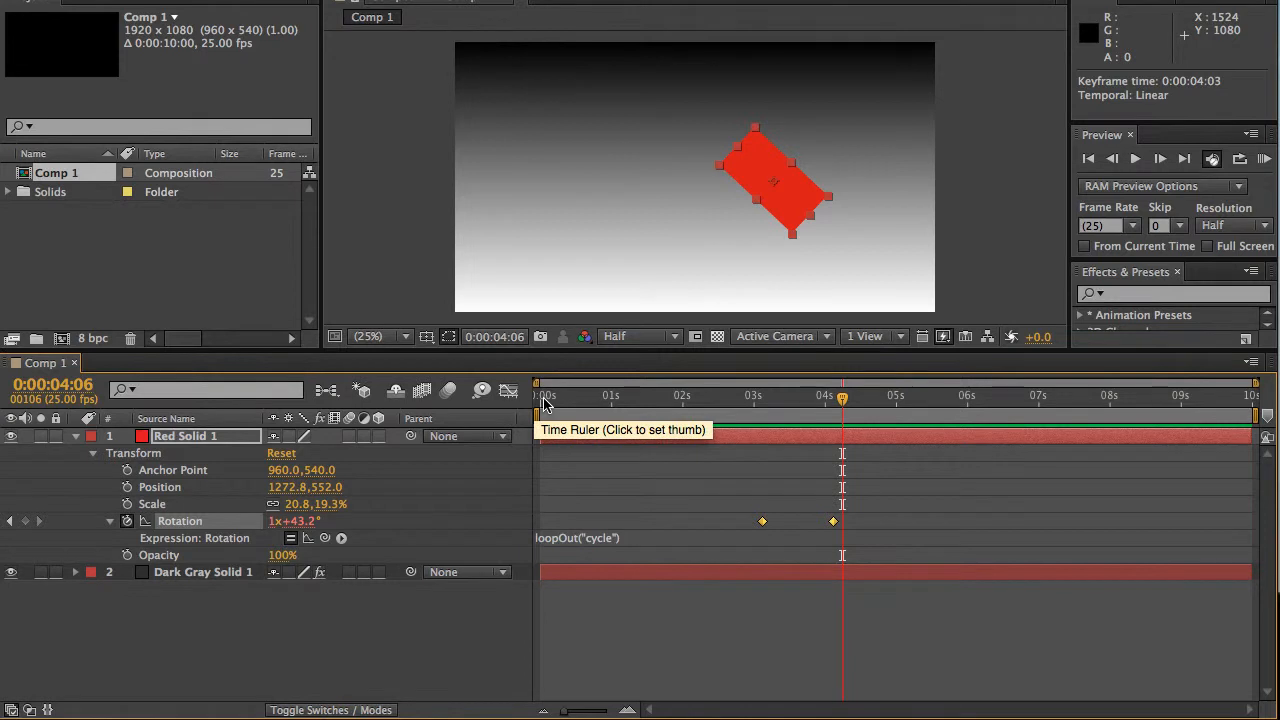
Return to the first frame and change the Rotation expression of Red Solid 1 to loopIn("cycle")
{"action": "left_click", "coordinate": [543, 398]}
{"action": "left_click_drag", "start_coordinate": [548, 400], "coordinate": [490, 422]}
{"action": "left_click", "coordinate": [566, 540]}
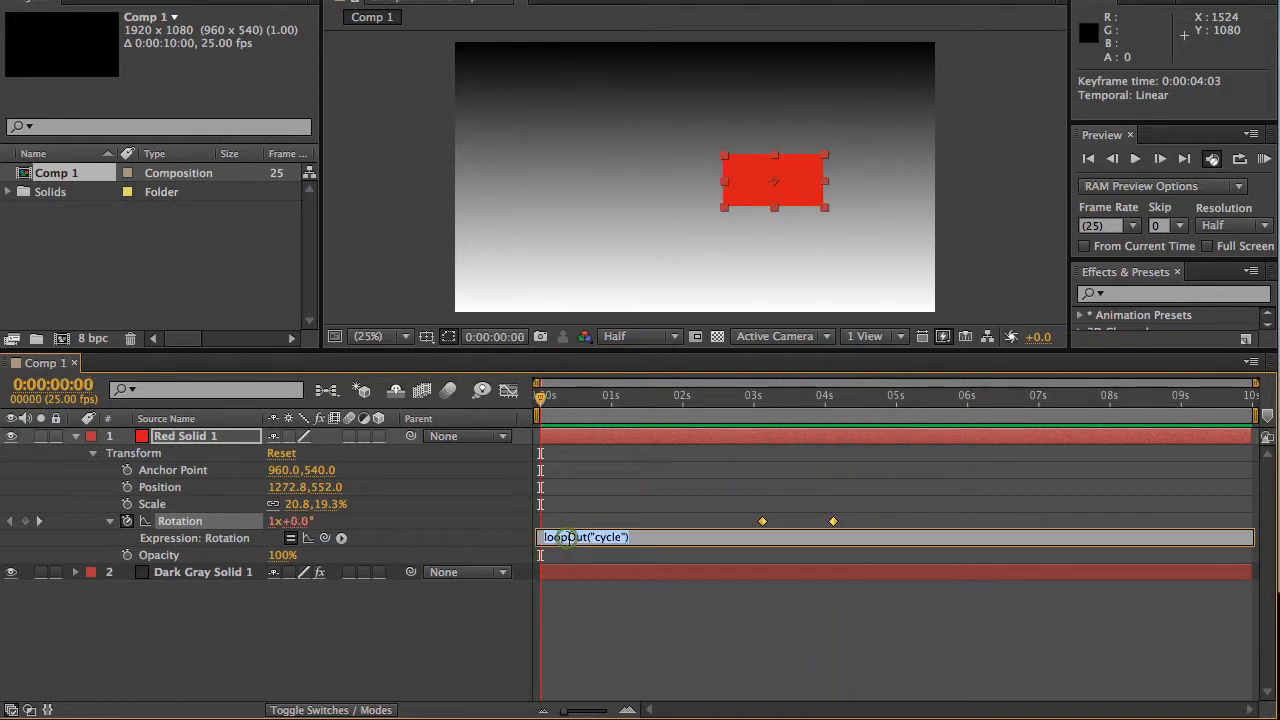
{"action": "left_click", "coordinate": [586, 538]}
{"action": "key", "text": "BackSpace"}
{"action": "key", "text": "BackSpace"}
{"action": "key", "text": "BackSpace"}
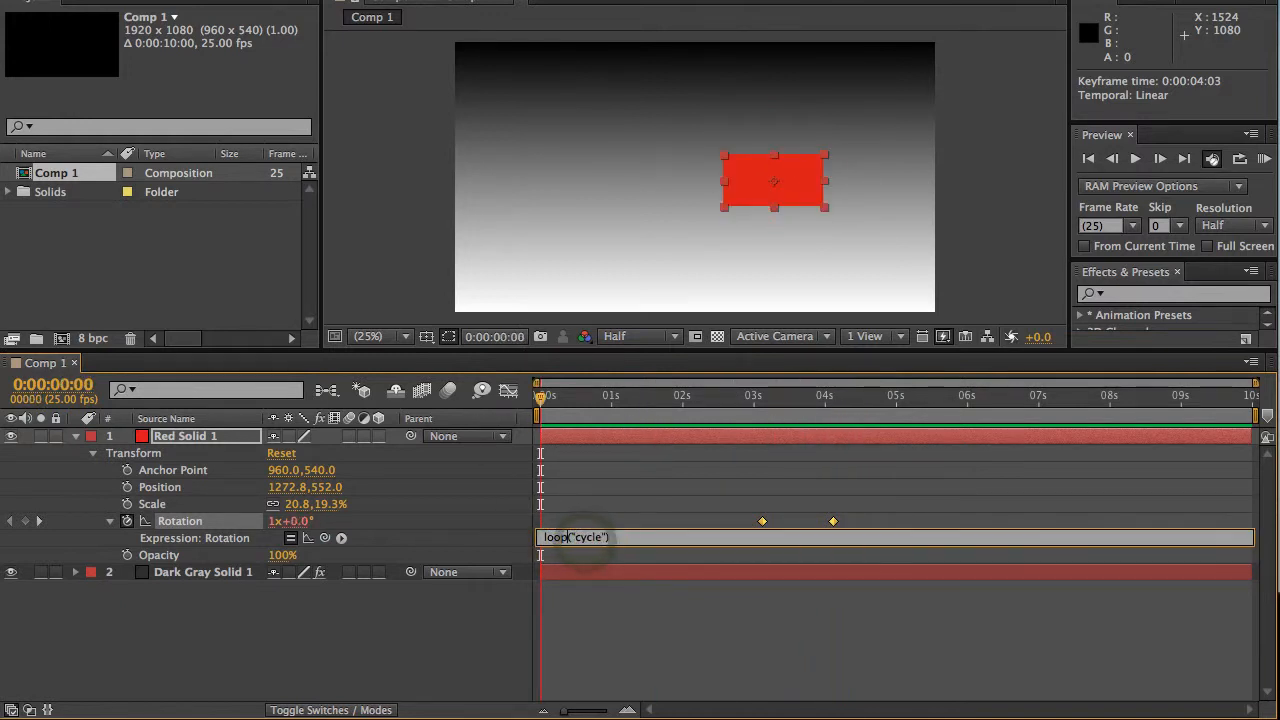
{"action": "type", "text": "In"}
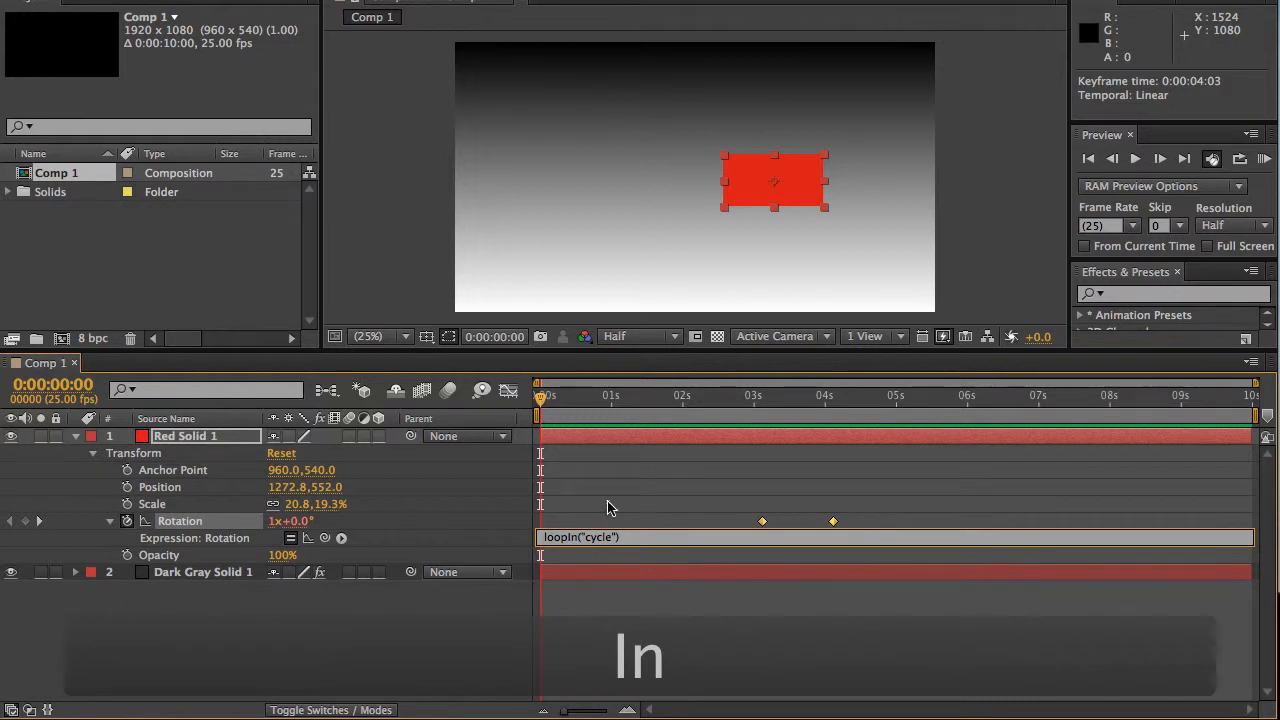
{"action": "left_click", "coordinate": [608, 505]}
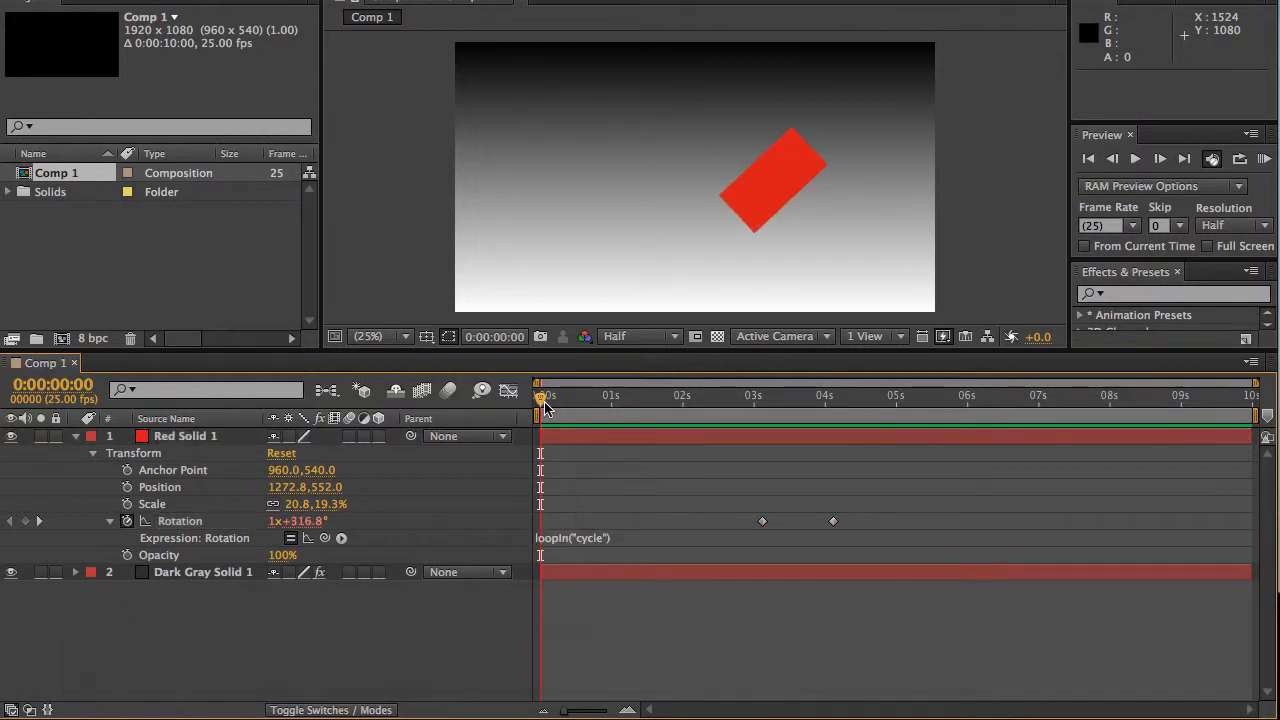
Scrub between the first frame and 0:00:03:24 to check the rotation before the last keyframe, selecting that keyframe on the way
{"action": "left_click_drag", "start_coordinate": [542, 400], "coordinate": [828, 414]}
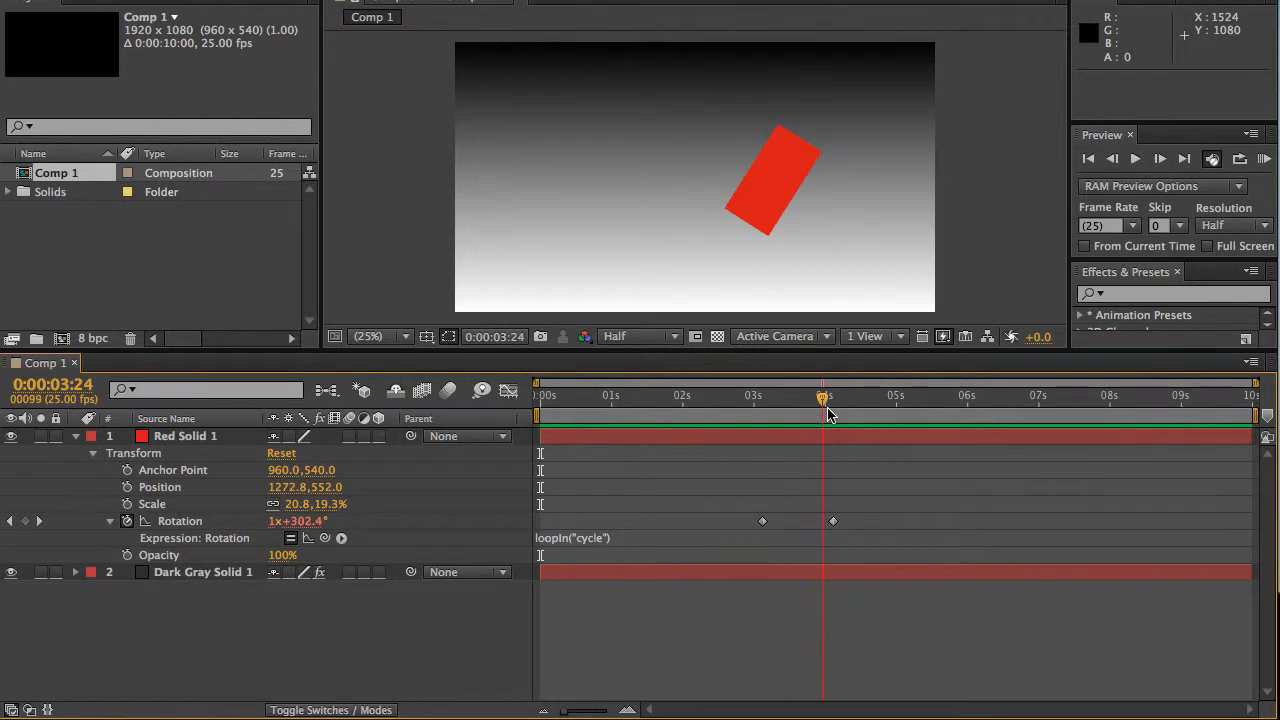
{"action": "left_click", "coordinate": [832, 522]}
{"action": "left_click", "coordinate": [820, 505], "text": "shift"}
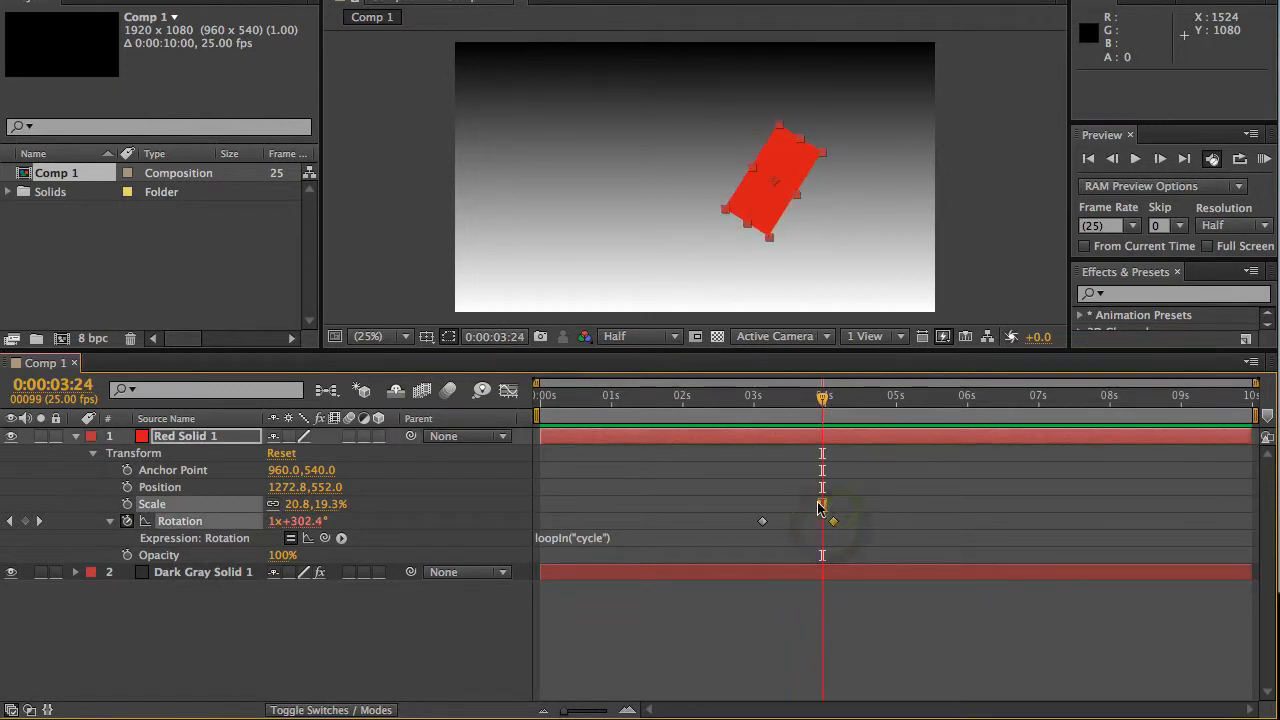
{"action": "left_click_drag", "start_coordinate": [826, 405], "coordinate": [536, 420]}
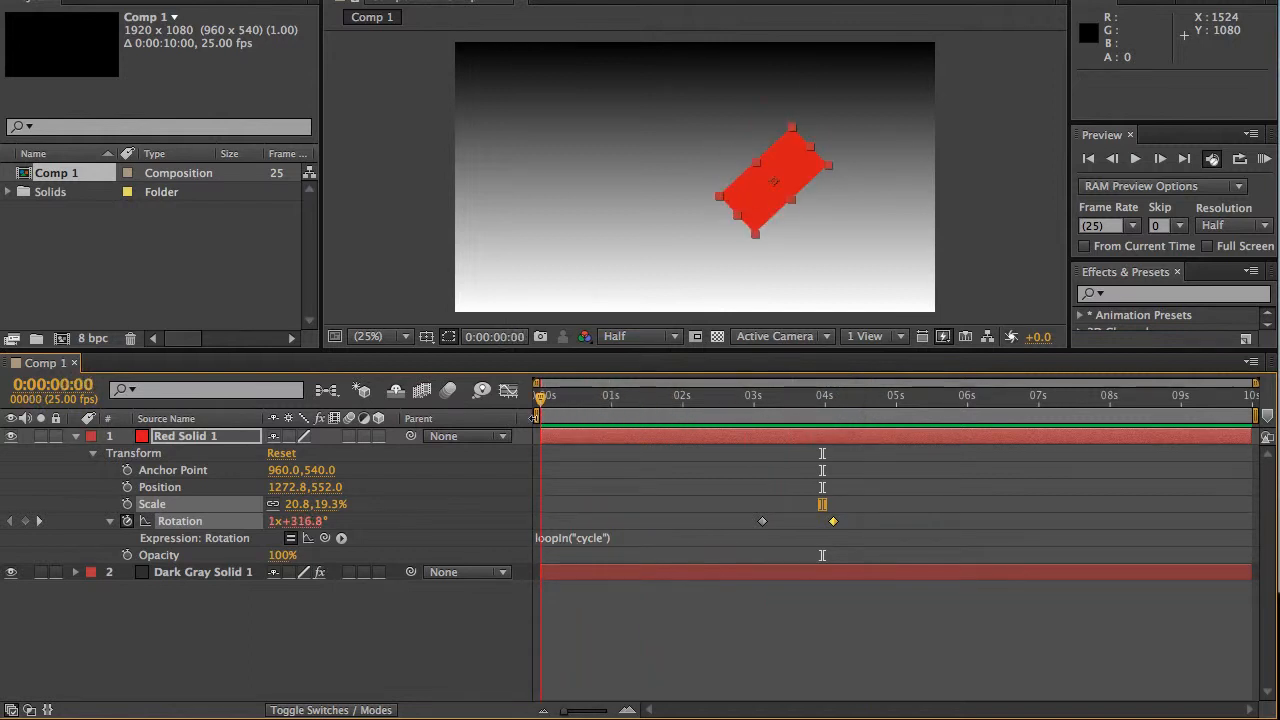